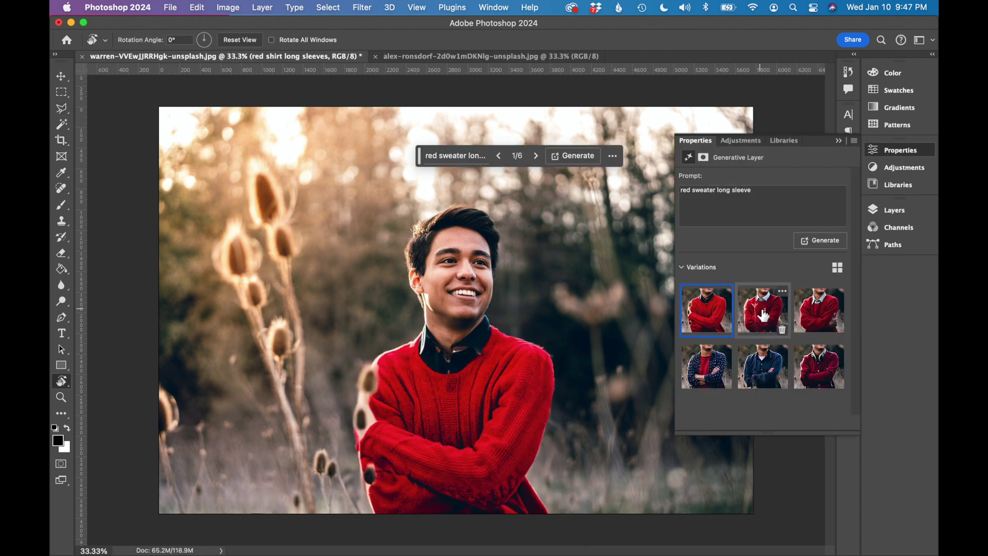
# - Preview the second and third variation thumbnails in the Properties panel
pyautogui.click(760, 311)
pyautogui.click(823, 315)
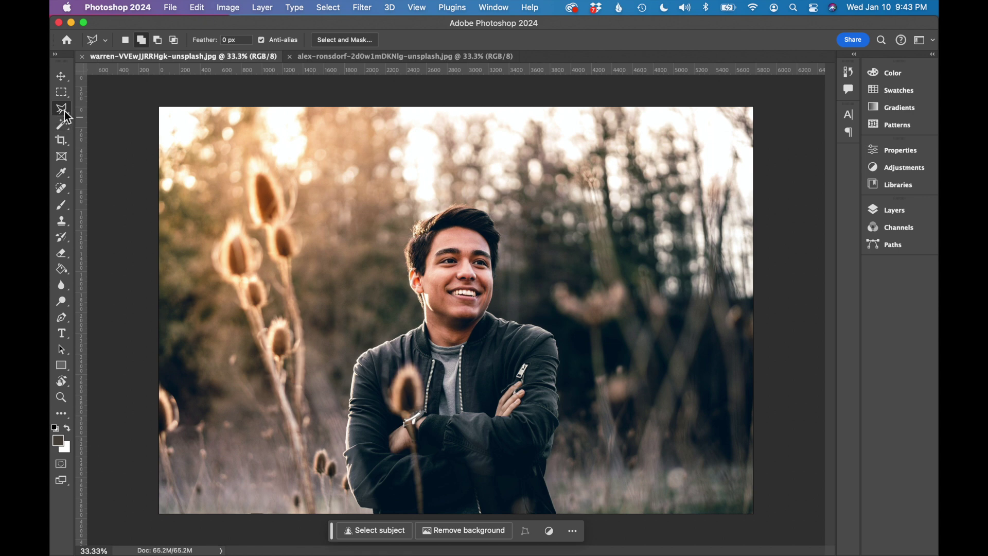
# - Switch to the Polygonal Lasso and outline the jacket from the chin down its left side to the photo's bottom edge
pyautogui.rightClick(65, 112)
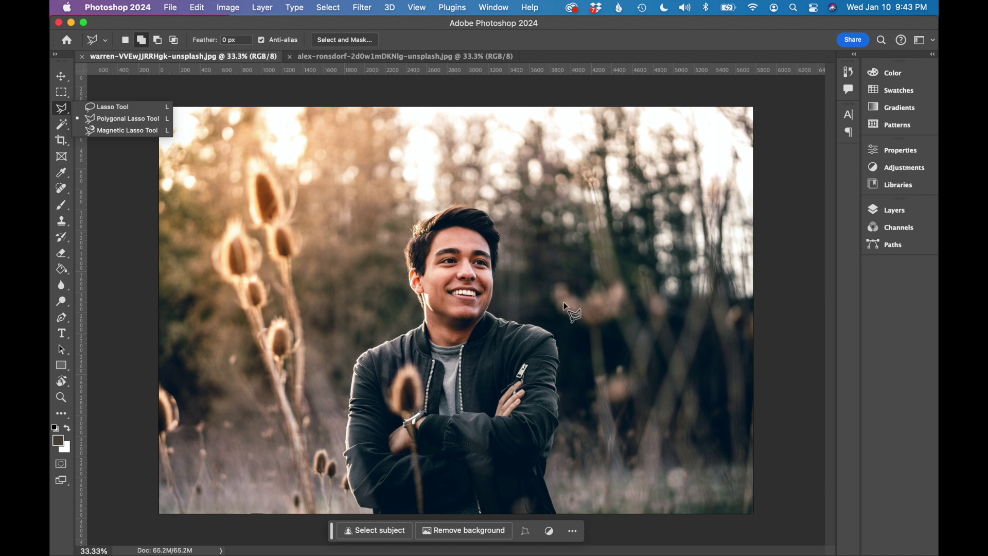
pyautogui.click(425, 316)
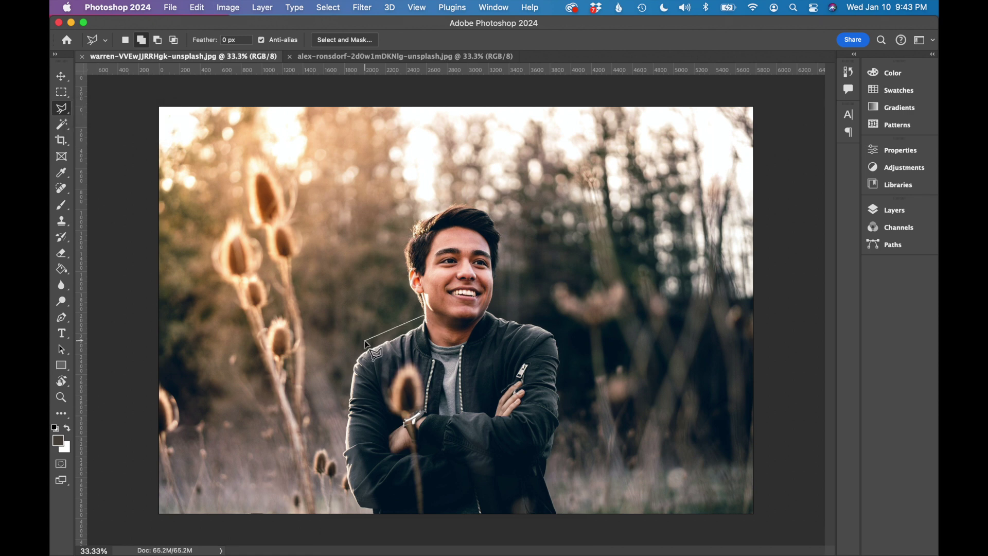
pyautogui.click(363, 341)
pyautogui.click(339, 390)
pyautogui.click(338, 483)
pyautogui.click(355, 520)
pyautogui.click(571, 521)
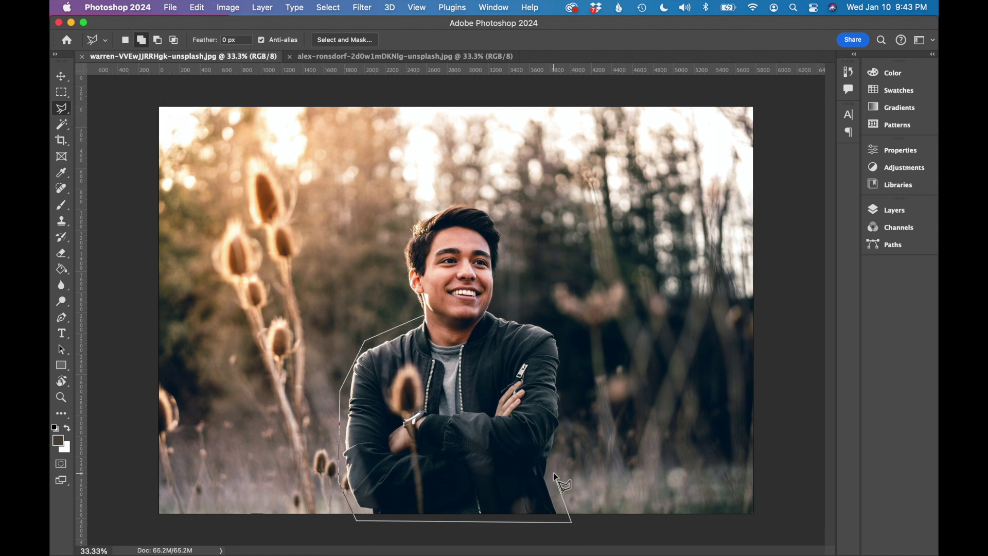
# - Trace up the jacket's right side and shoulder to the collar, close the selection, and start Generative Fill
pyautogui.click(553, 469)
pyautogui.click(571, 414)
pyautogui.click(571, 343)
pyautogui.click(553, 318)
pyautogui.click(486, 312)
pyautogui.click(459, 340)
pyautogui.click(433, 341)
pyautogui.click(425, 315)
pyautogui.click(342, 293)
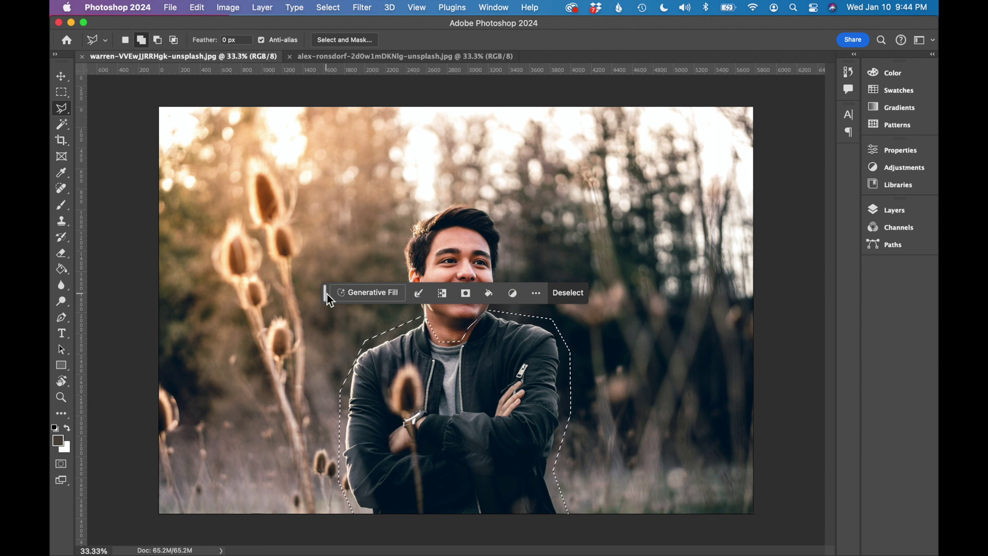
pyautogui.moveTo(327, 294); pyautogui.dragTo(554, 264)
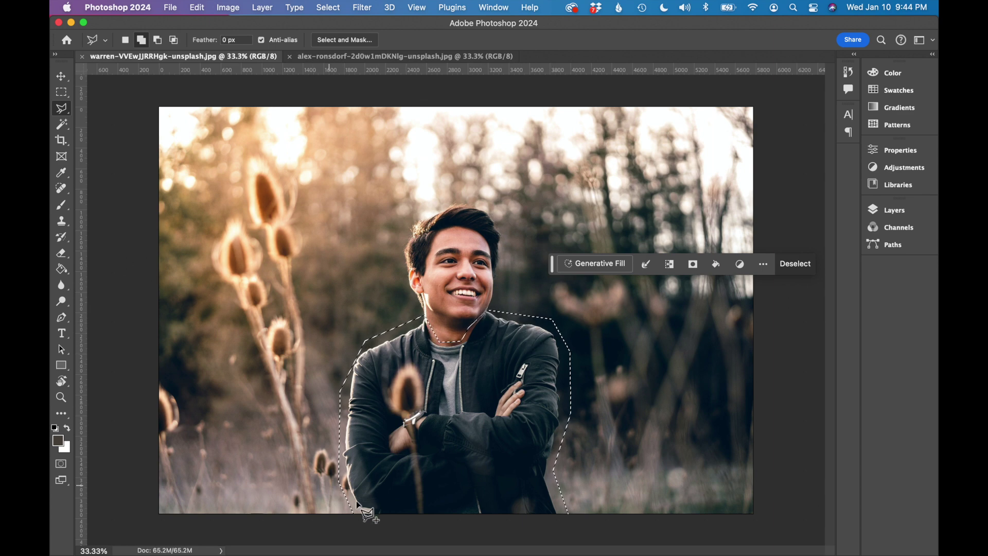
# - Open Generative Fill from the contextual task bar and focus its prompt field
pyautogui.click(198, 8)
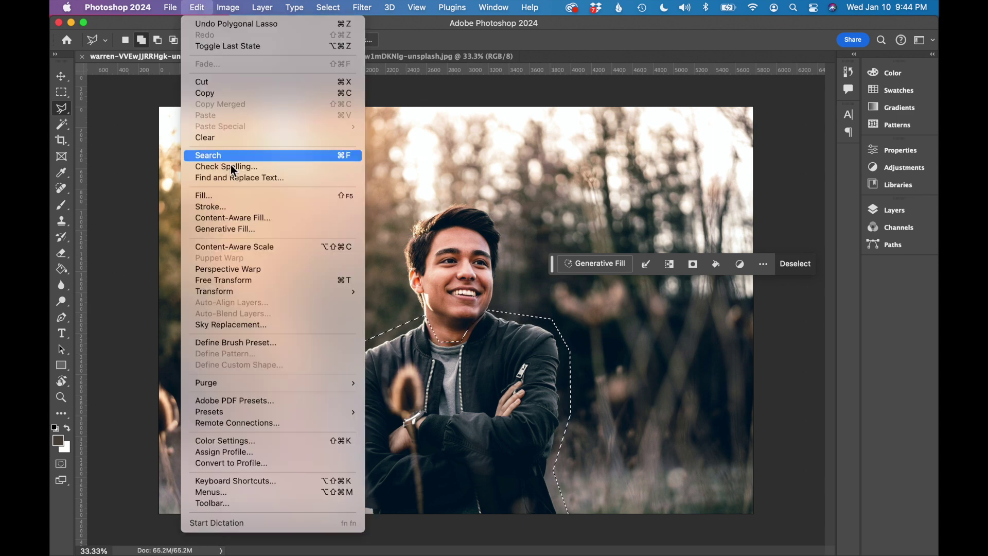
pyautogui.press('Escape')
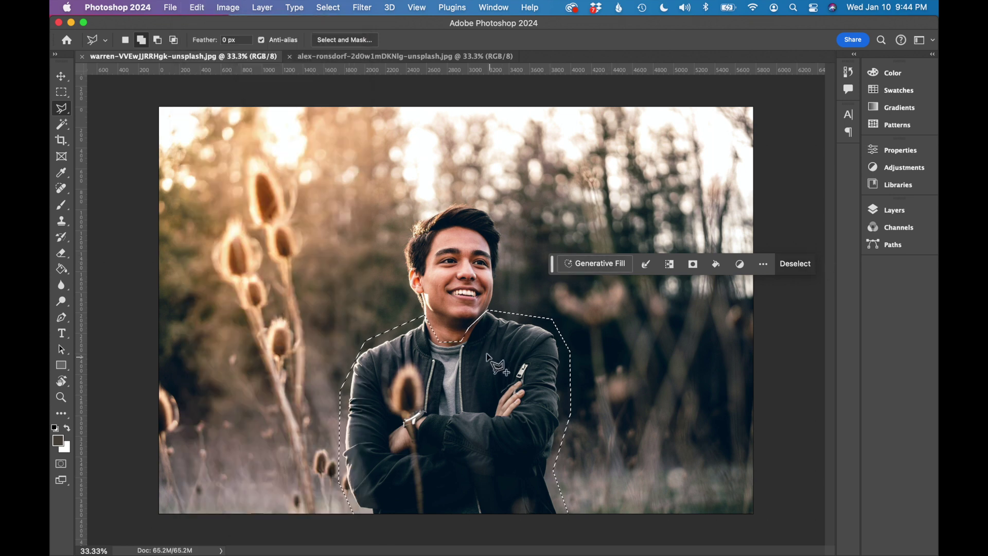
pyautogui.click(600, 264)
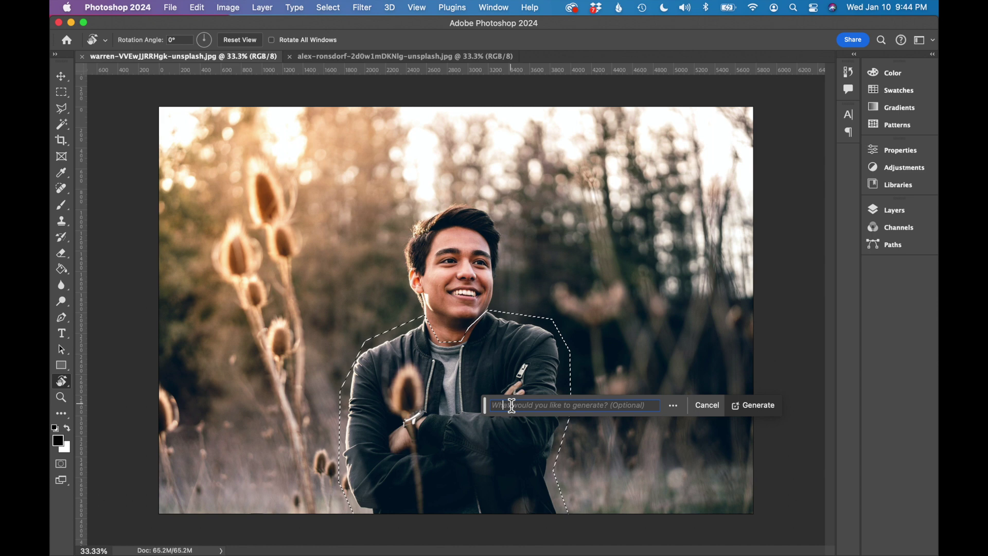
pyautogui.click(511, 406)
# - Generate new clothing for the jacket area from the prompt 'red shirt long sleeves'
pyautogui.write('red s')
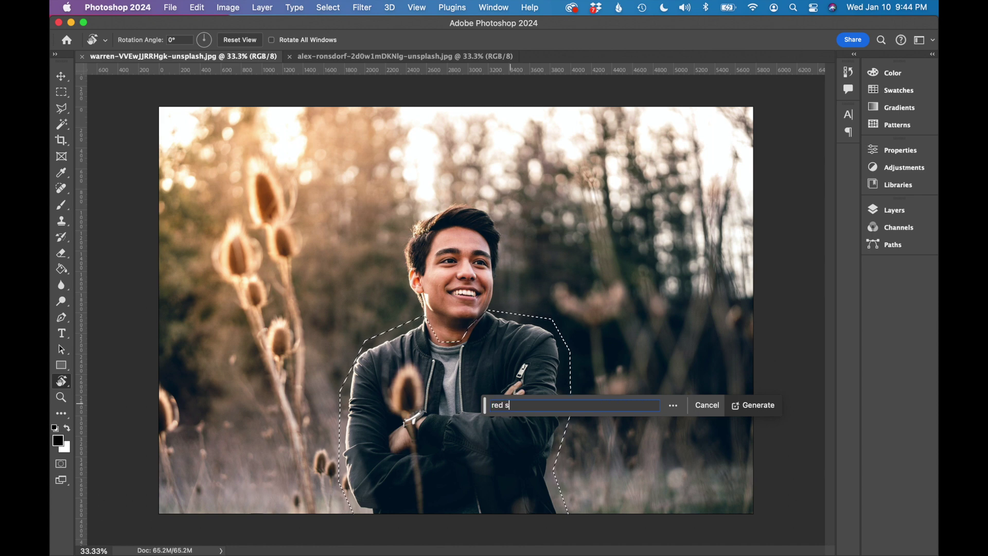
pyautogui.write('hirt long sleeves')
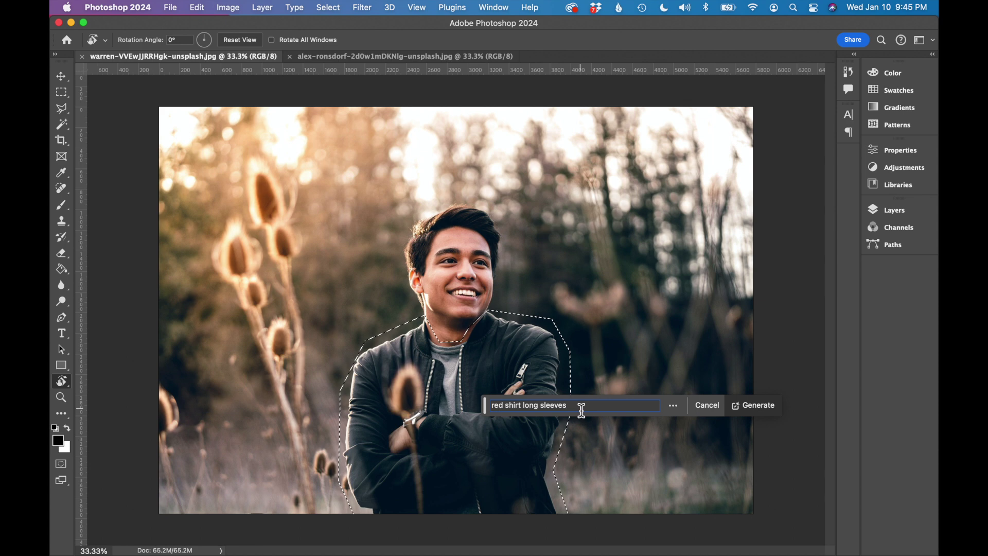
pyautogui.click(750, 406)
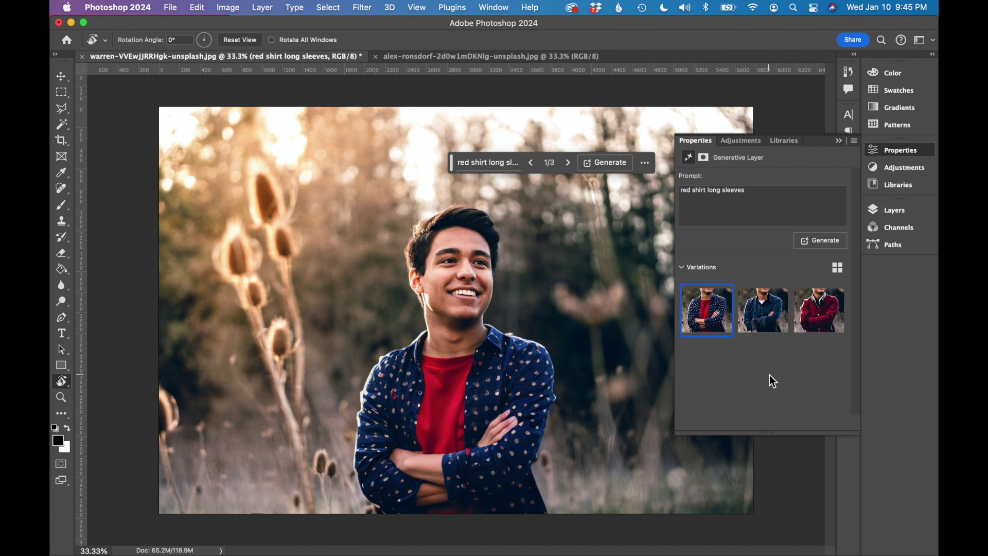
# - Preview the second variation and apply the third, a dark red long-sleeved shirt
pyautogui.click(756, 322)
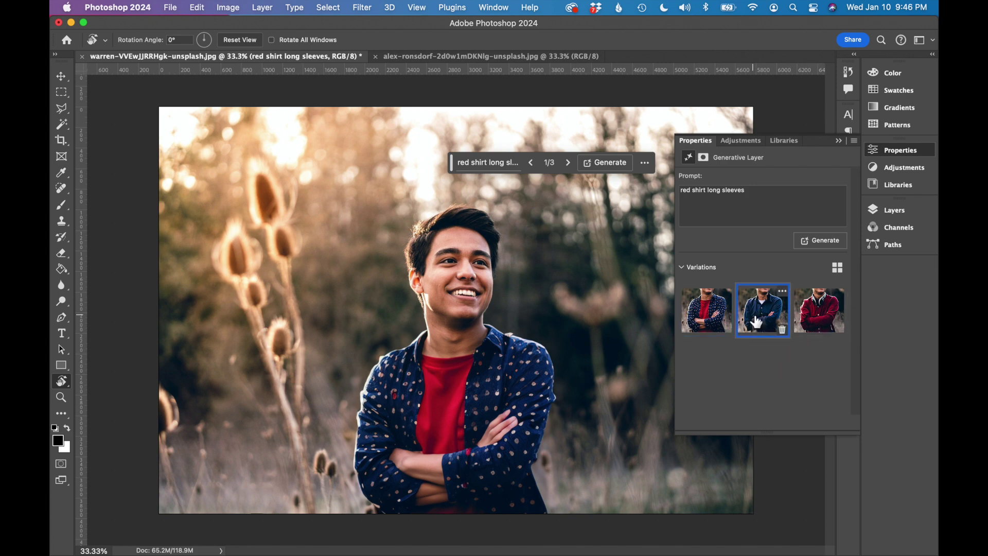
pyautogui.click(823, 332)
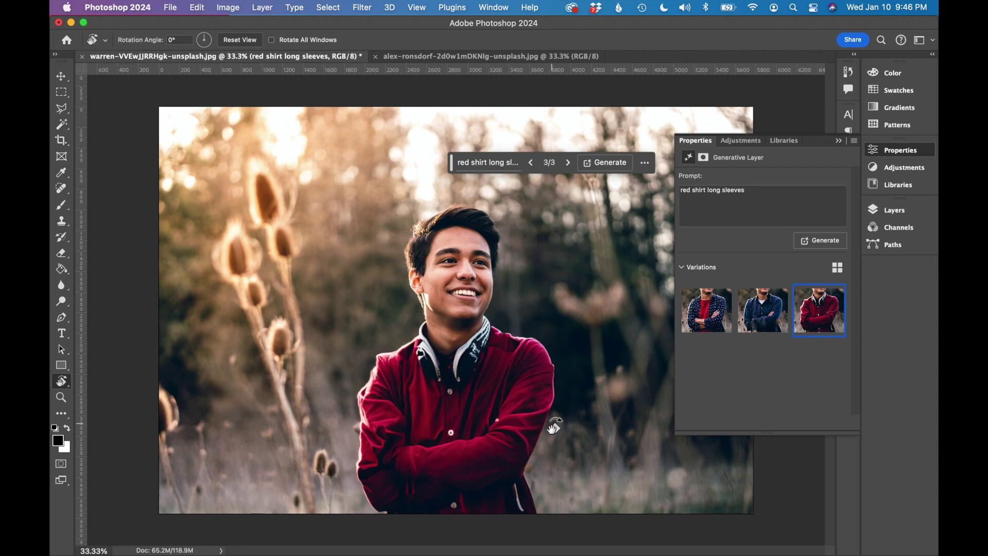
pyautogui.click(490, 162)
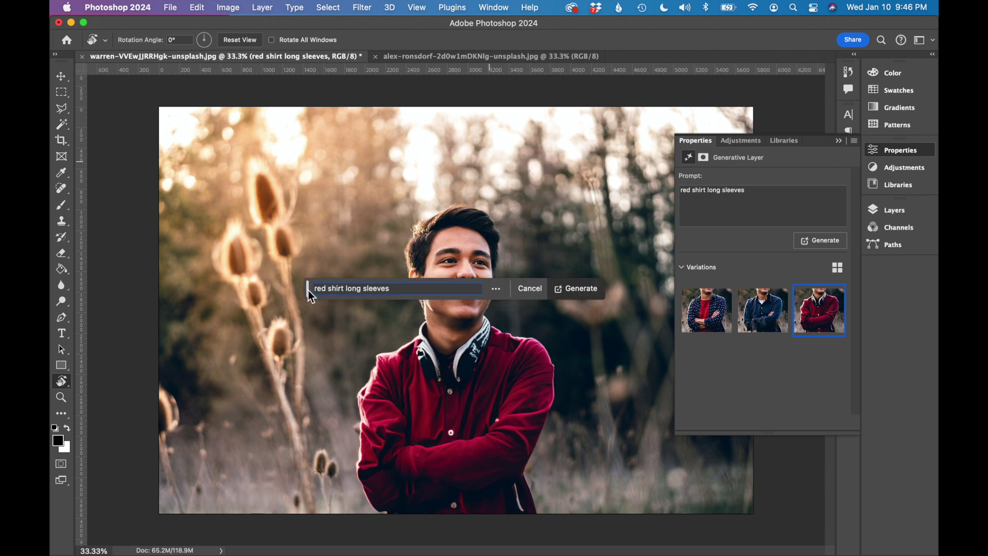
# - Replace the prompt with 'red sweater long sleeve' and regenerate the clothing as a red knit sweater
pyautogui.moveTo(307, 290); pyautogui.dragTo(305, 422)
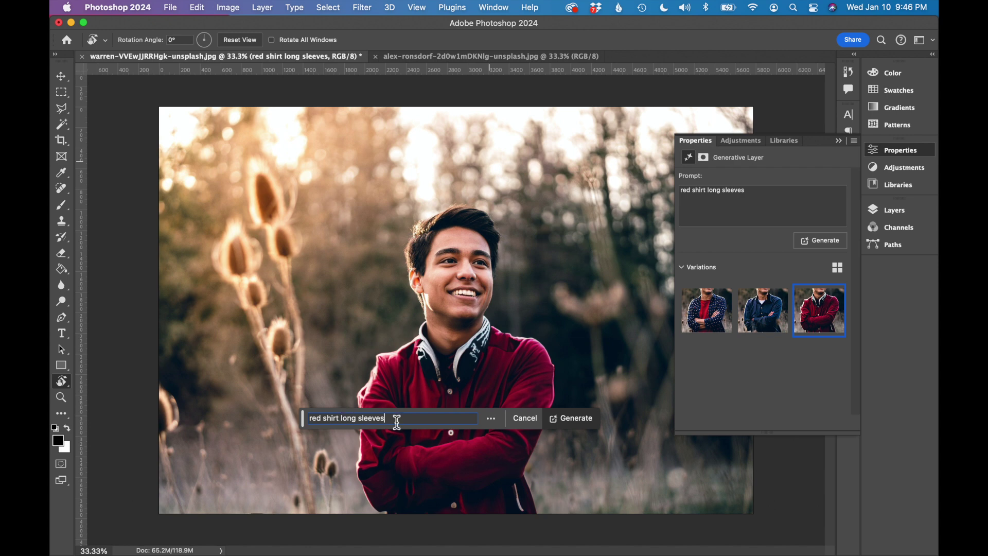
pyautogui.moveTo(396, 423); pyautogui.dragTo(310, 419)
pyautogui.write('red sweater long sleeve')
pyautogui.click(572, 422)
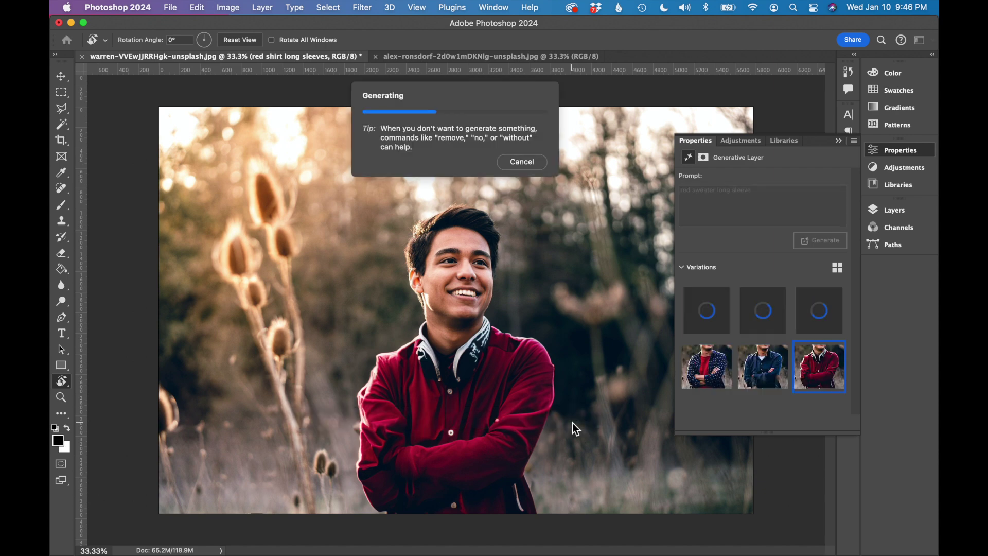
pyautogui.moveTo(357, 299); pyautogui.dragTo(423, 167)
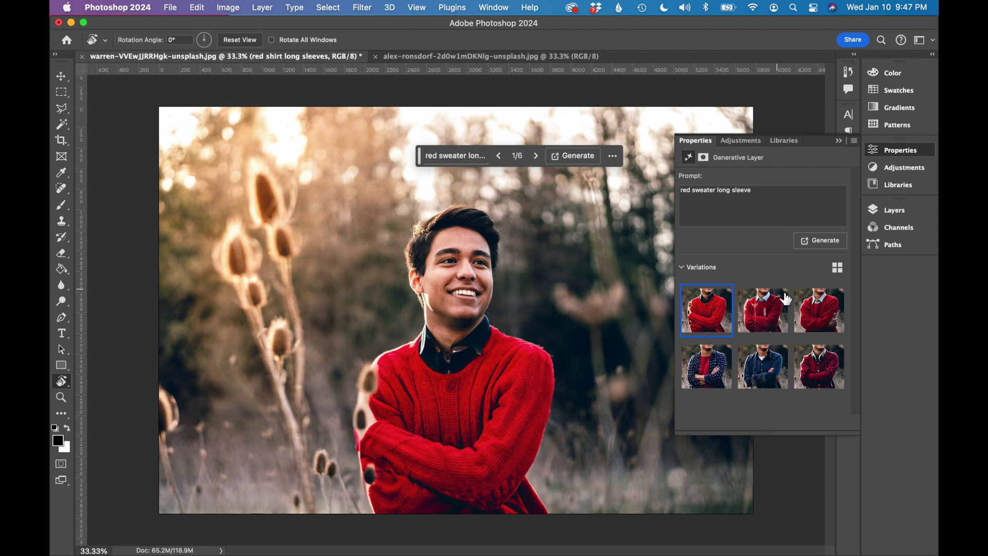
# - Compare the sweater variations, settle on the third (red knit over light blue collar), and open Layers
pyautogui.moveTo(774, 313)
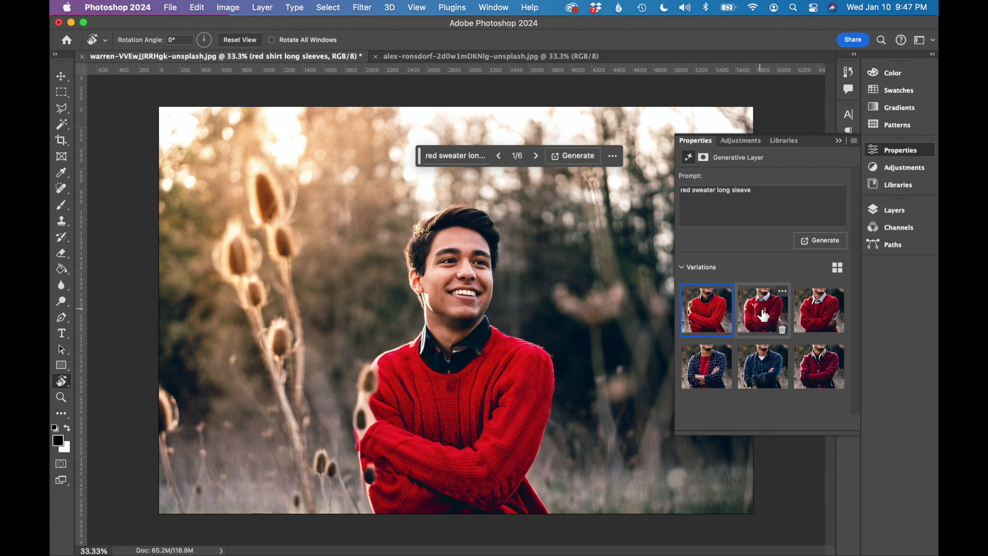
pyautogui.click(764, 315)
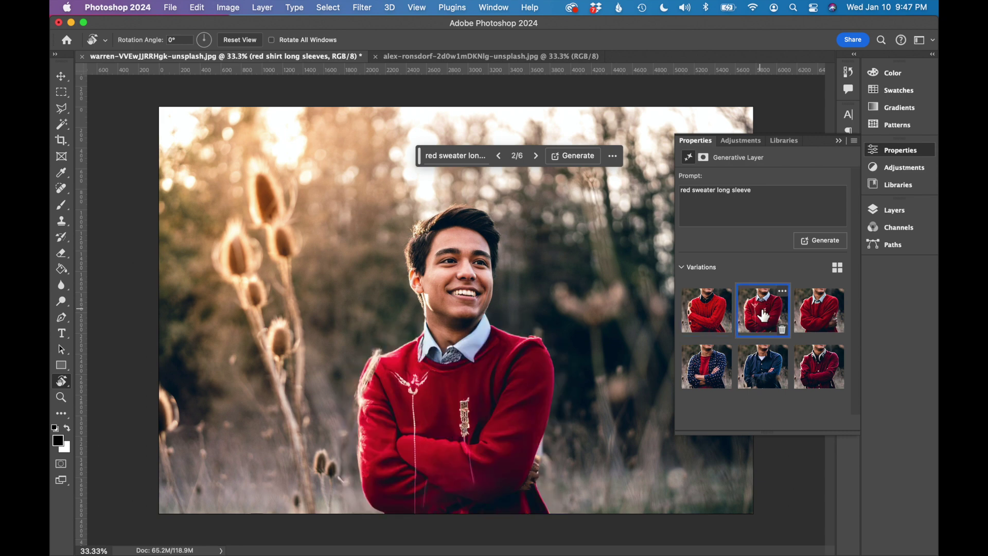
pyautogui.click(822, 316)
pyautogui.click(711, 318)
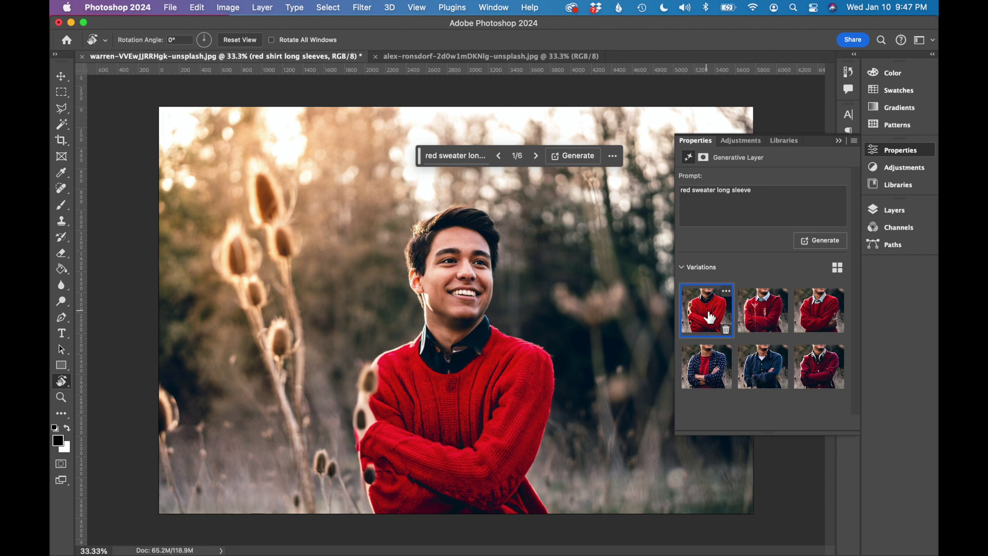
pyautogui.click(763, 310)
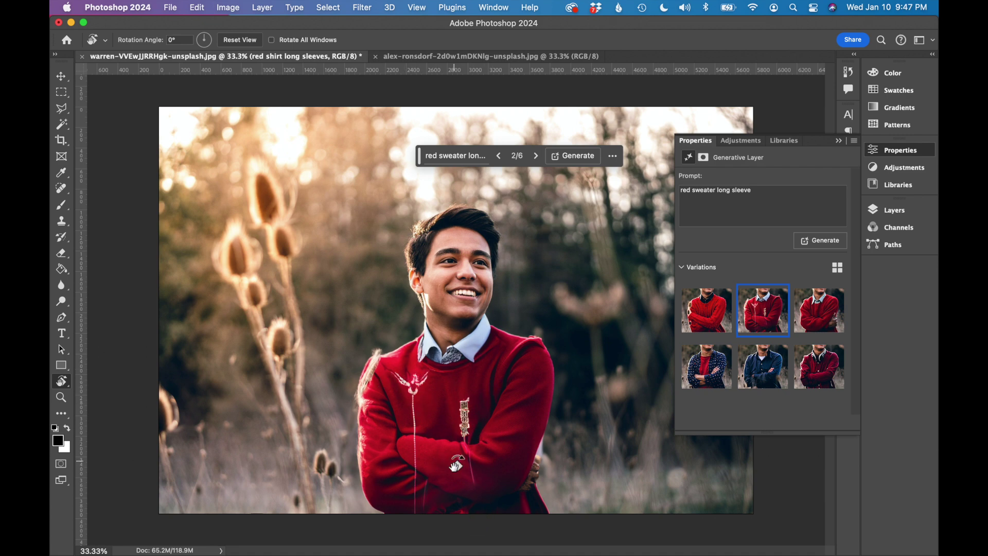
pyautogui.scroll(1, 457, 463)
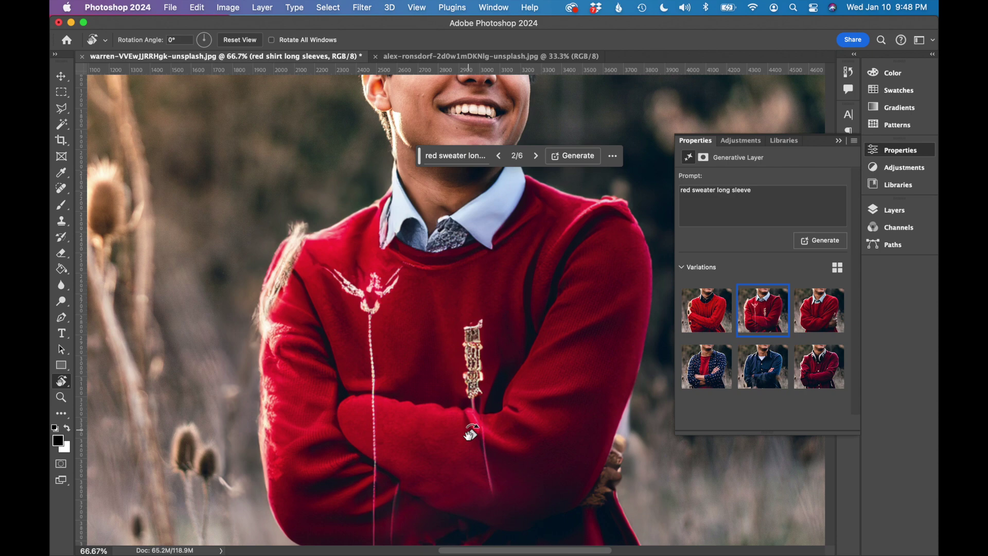
pyautogui.scroll(-1, 471, 434)
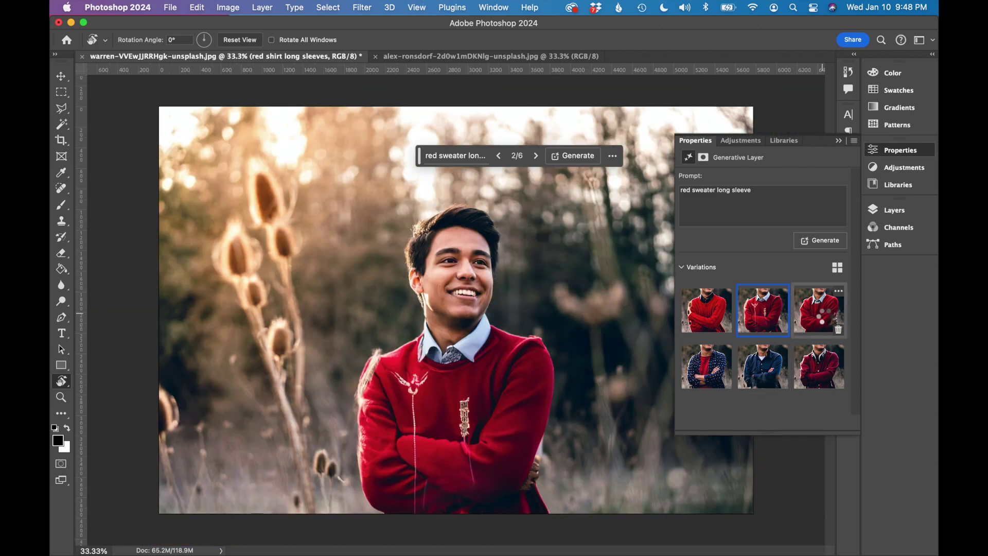
pyautogui.click(819, 310)
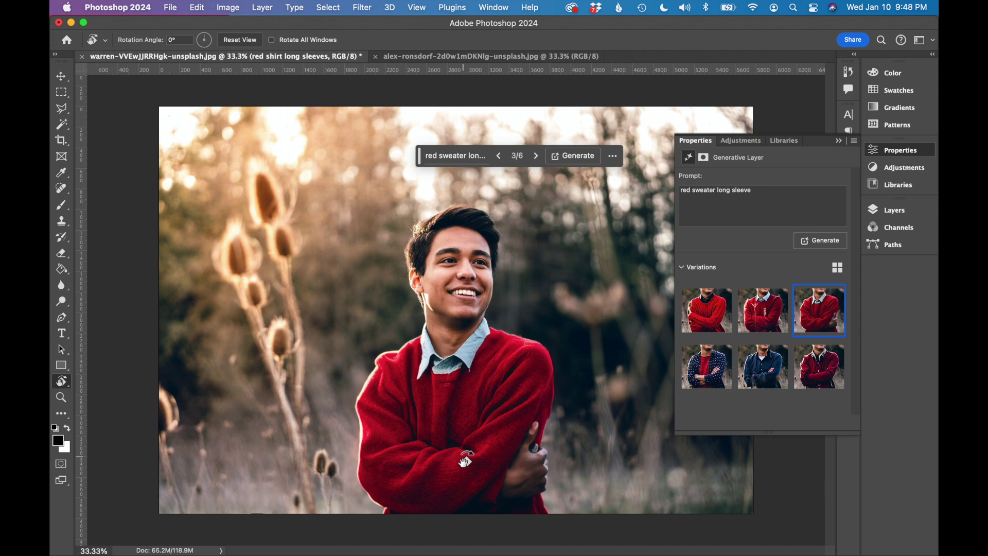
pyautogui.scroll(1, 466, 460)
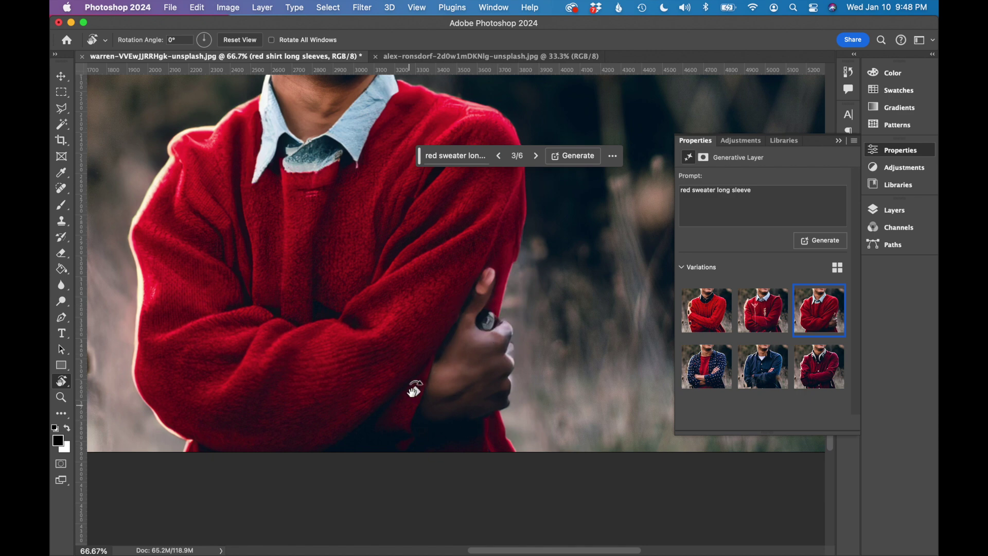
pyautogui.scroll(-1, 414, 391)
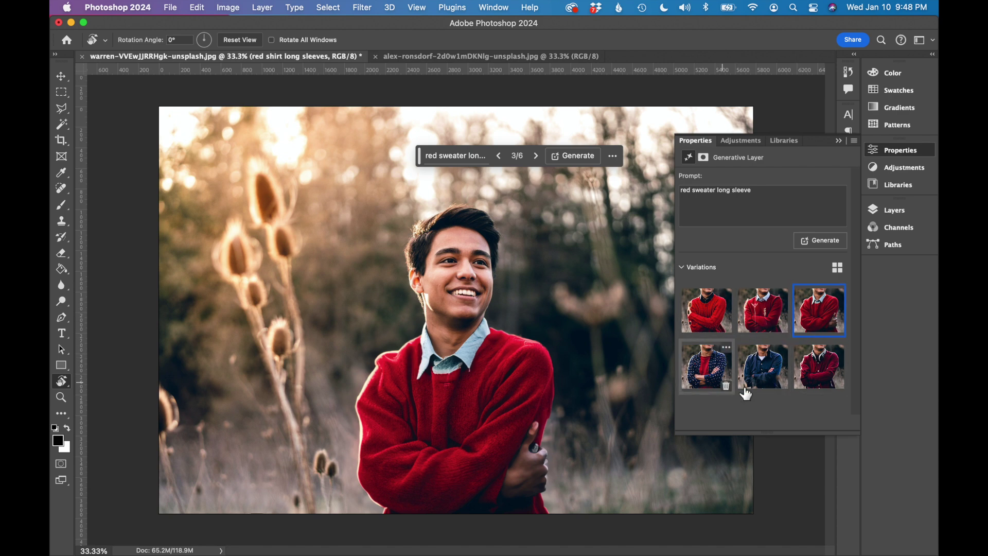
pyautogui.click(894, 210)
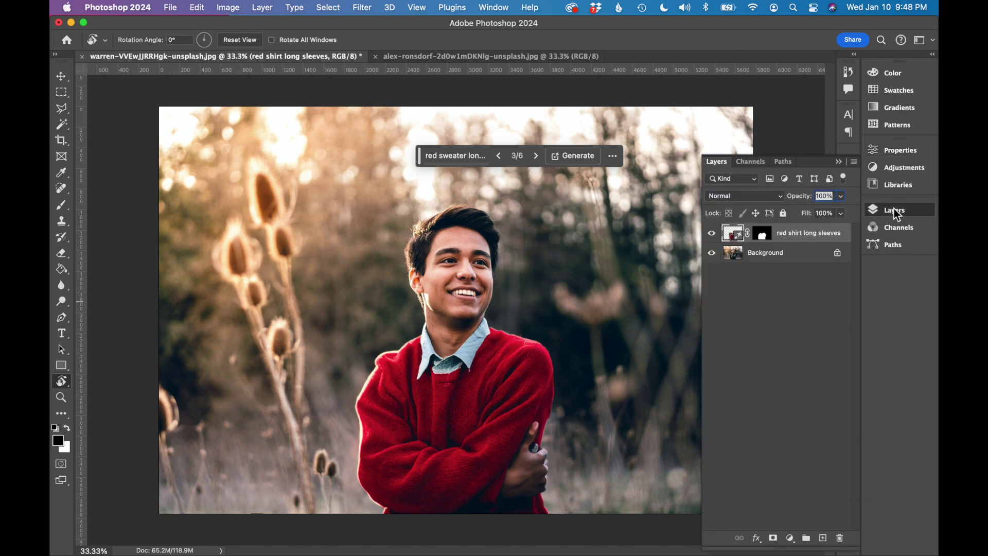
# - Toggle the 'red shirt long sleeves' layer to compare sweater and jacket, leaving the sweater visible
pyautogui.click(712, 234)
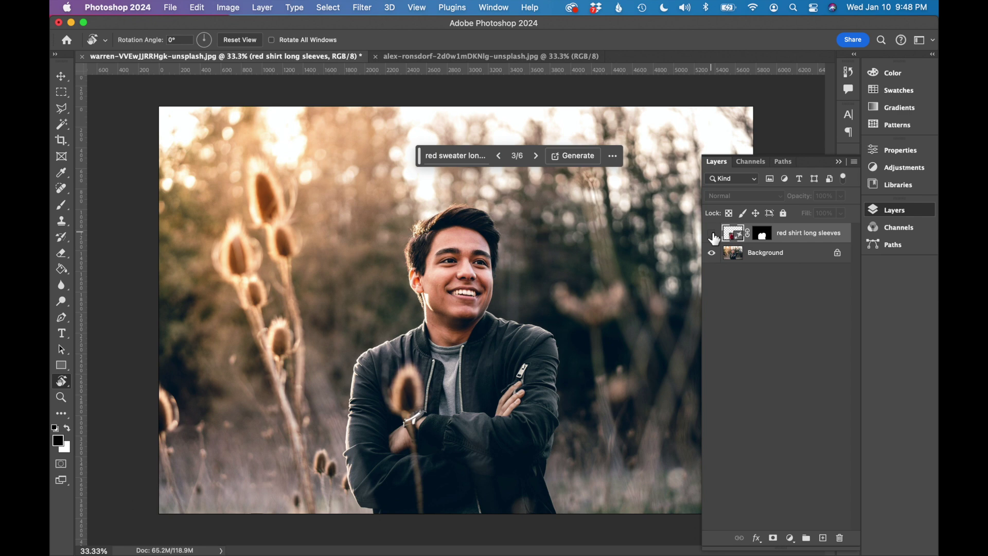
pyautogui.click(712, 234)
pyautogui.click(712, 234)
pyautogui.click(712, 234)
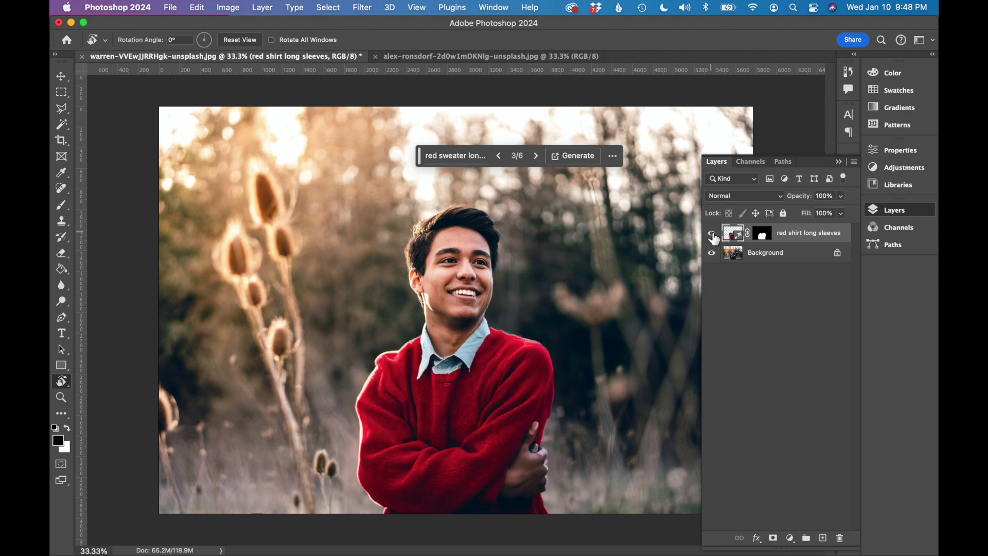
pyautogui.click(712, 234)
pyautogui.click(712, 234)
pyautogui.click(712, 235)
pyautogui.click(714, 235)
pyautogui.click(893, 150)
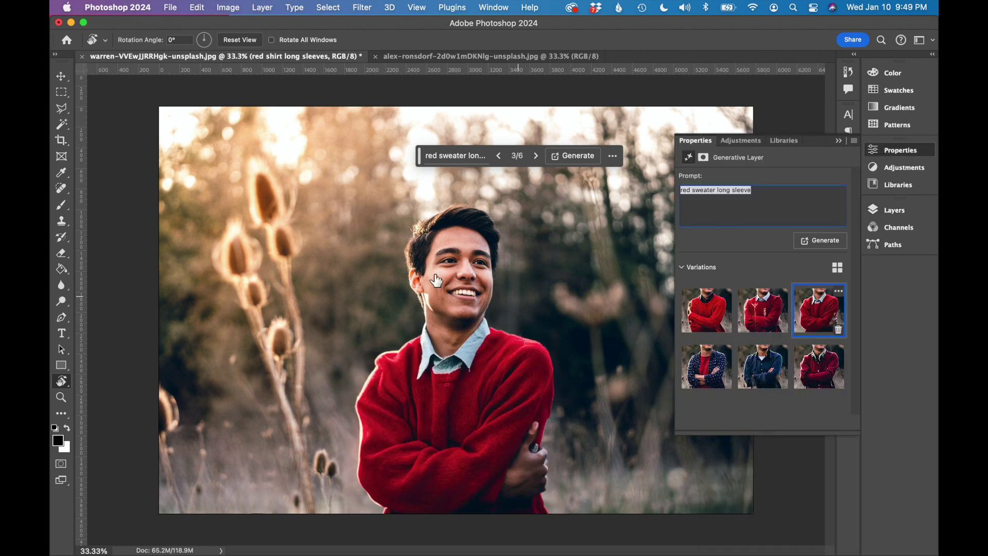
pyautogui.click(841, 148)
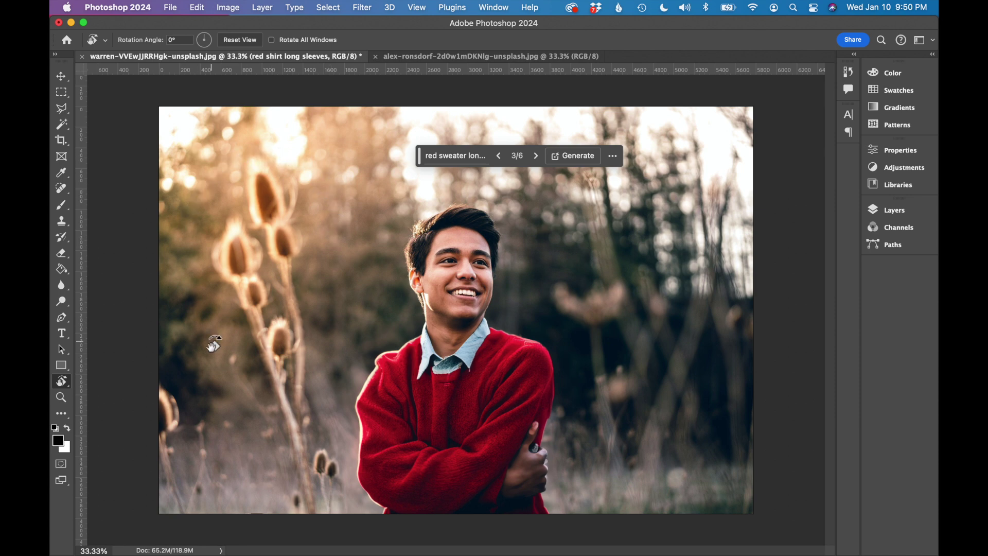
# - Switch to the Polygonal Lasso and make the Background layer active
pyautogui.press('l')
pyautogui.click(912, 210)
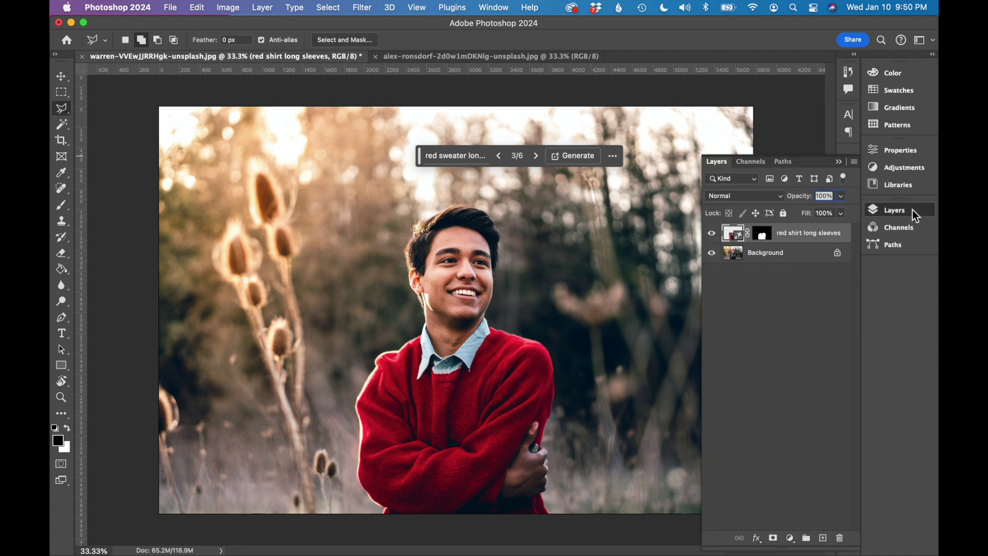
pyautogui.click(785, 260)
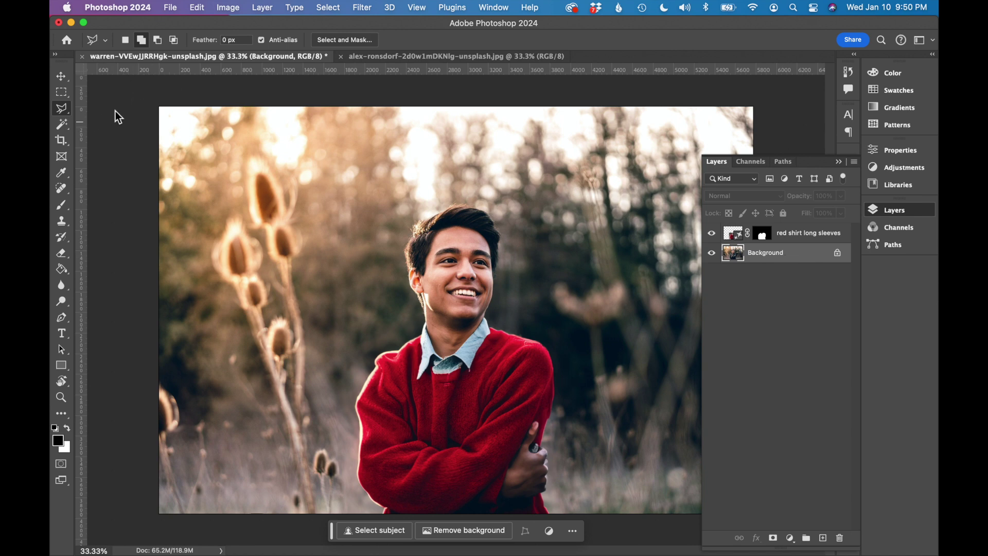
pyautogui.click(839, 162)
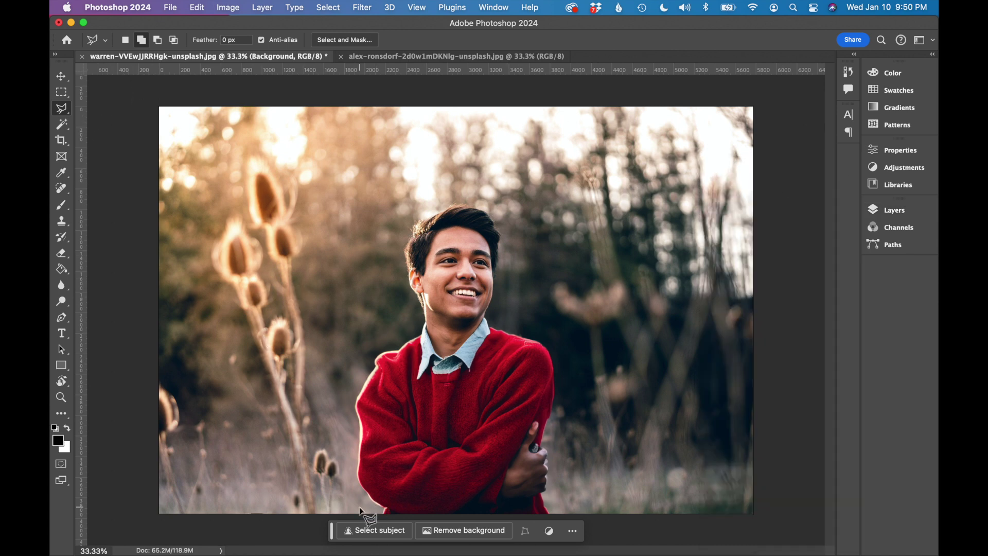
# - Enclose the tall dried teasel stalks on the left of the photo in a closed polygon
pyautogui.click(355, 513)
pyautogui.click(313, 292)
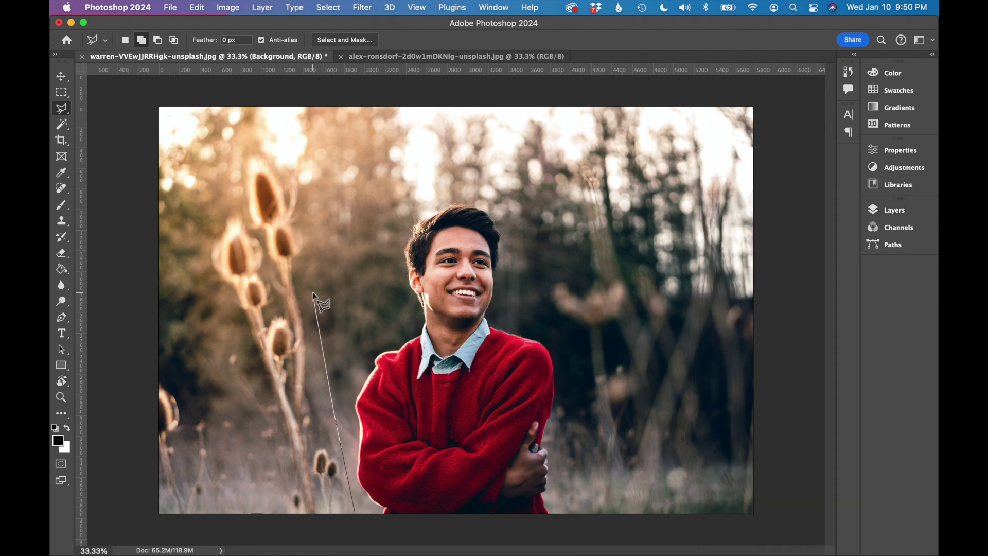
pyautogui.click(320, 196)
pyautogui.click(265, 144)
pyautogui.click(207, 176)
pyautogui.click(200, 292)
pyautogui.click(279, 513)
pyautogui.click(355, 513)
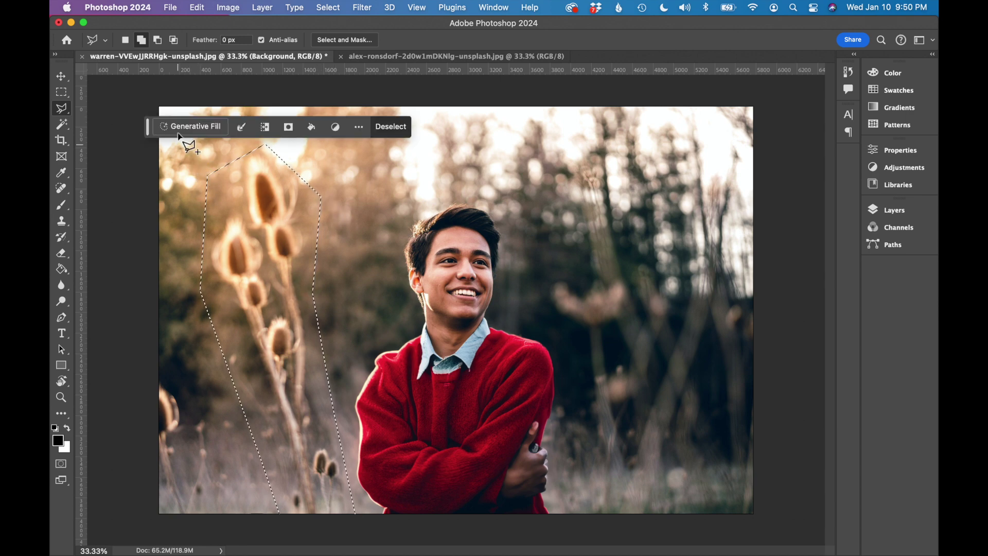
# - Generate a promptless fill over the dried plants and keep the first of three variations
pyautogui.click(194, 127)
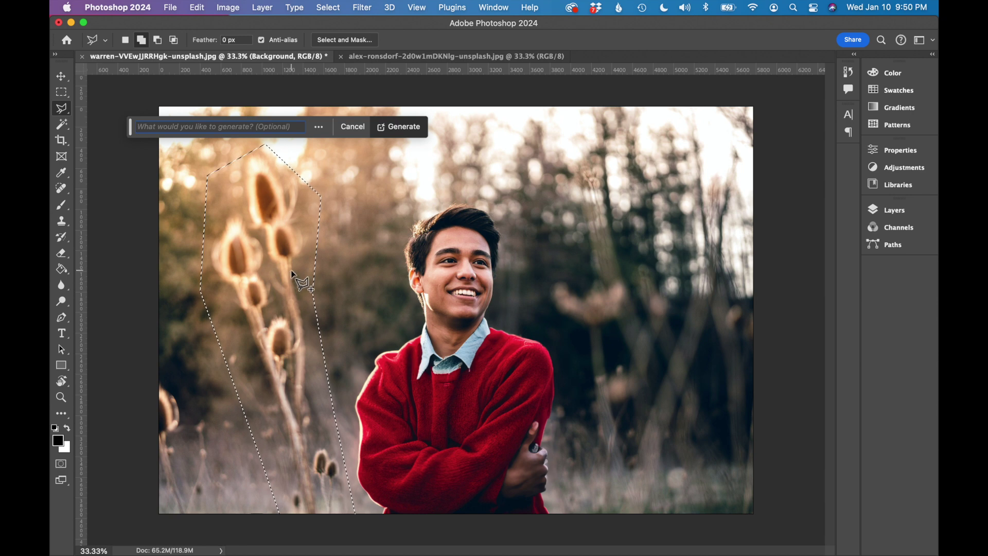
pyautogui.click(409, 135)
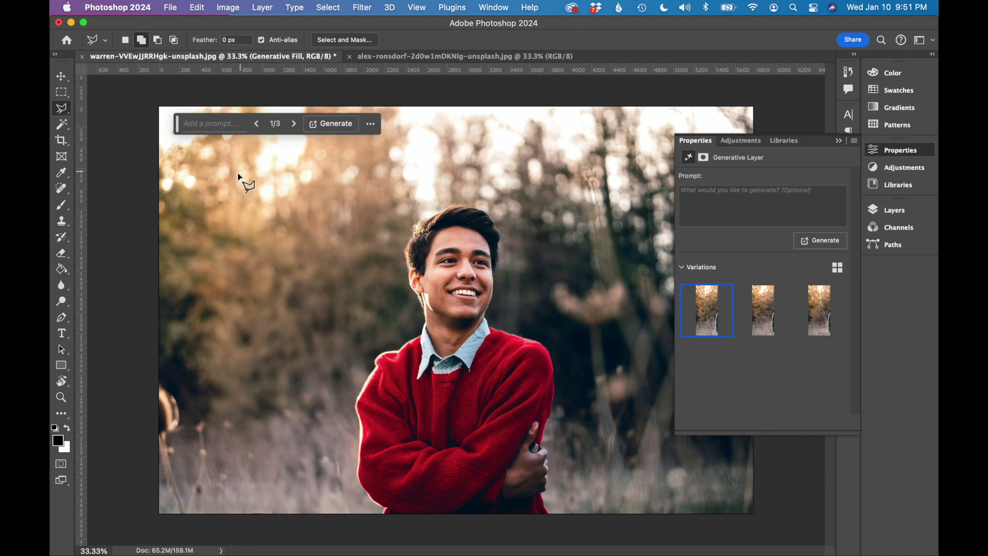
pyautogui.click(768, 313)
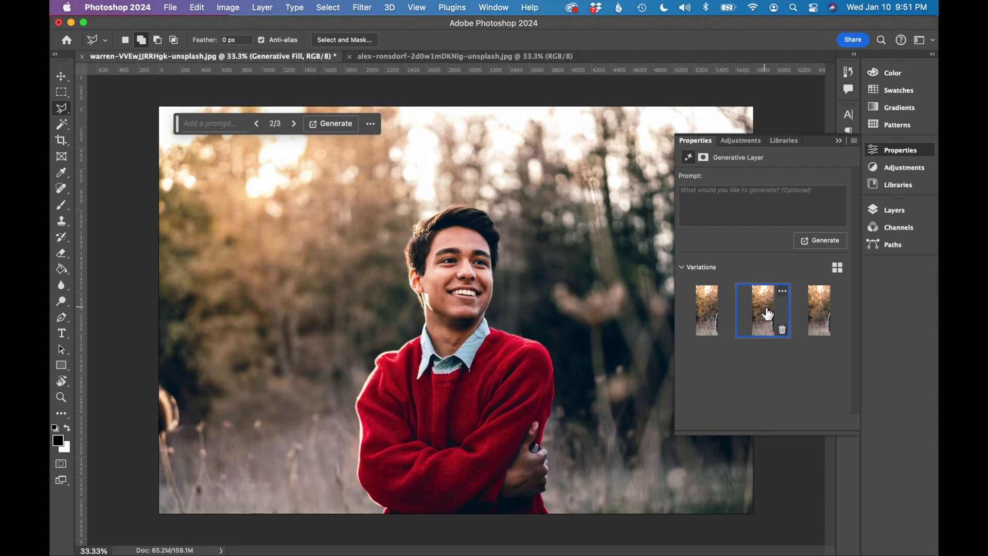
pyautogui.click(818, 314)
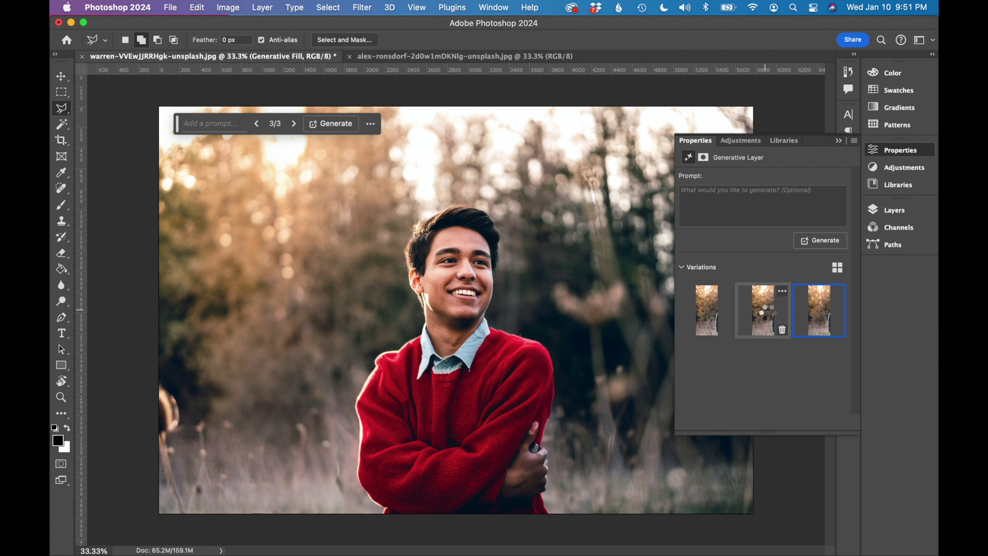
pyautogui.click(713, 318)
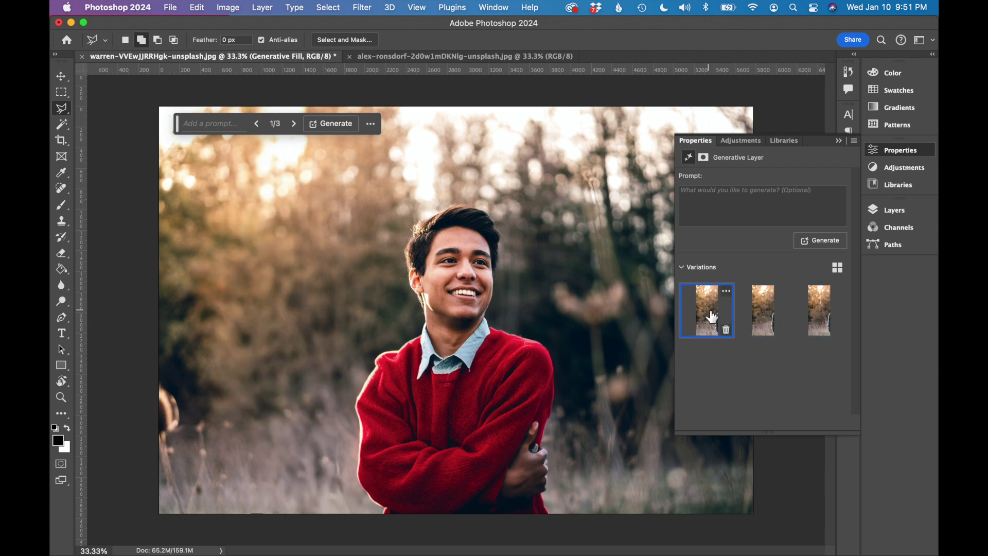
# - Toggle the Generative Fill layer's visibility in Layers to compare before and after
pyautogui.click(899, 214)
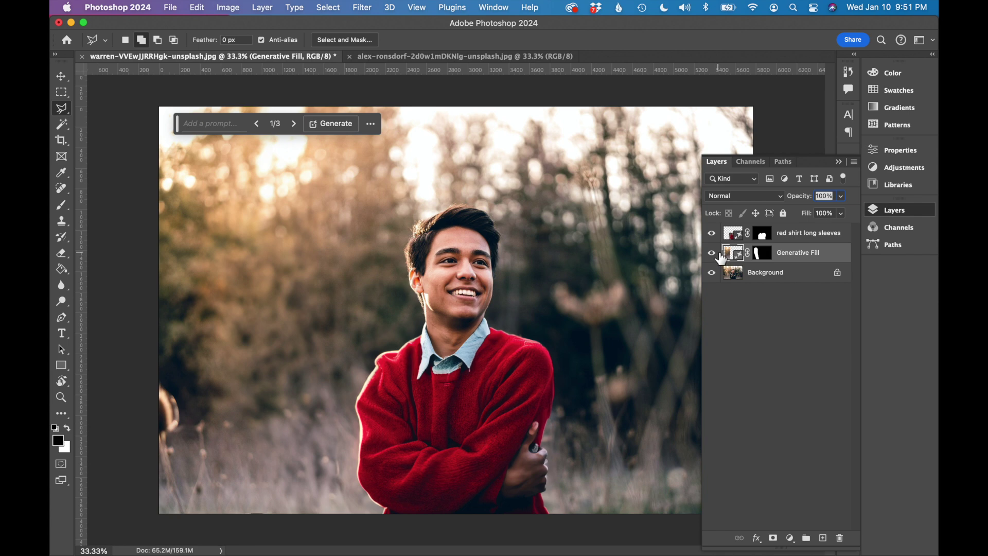
pyautogui.click(711, 253)
pyautogui.click(711, 252)
pyautogui.click(489, 180)
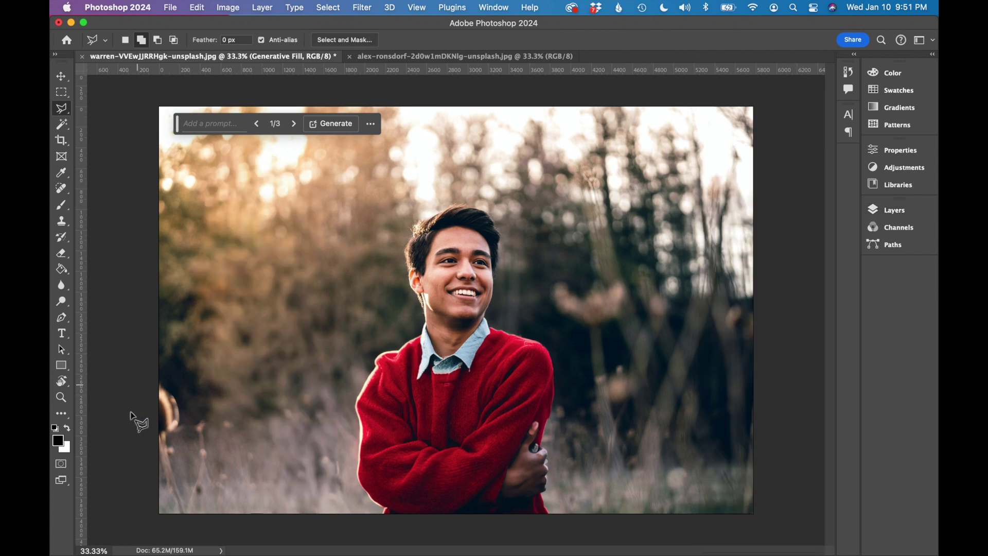
# - Outline the leftover plant in the lower-left corner, with the Background layer active
pyautogui.click(154, 359)
pyautogui.click(209, 406)
pyautogui.click(228, 516)
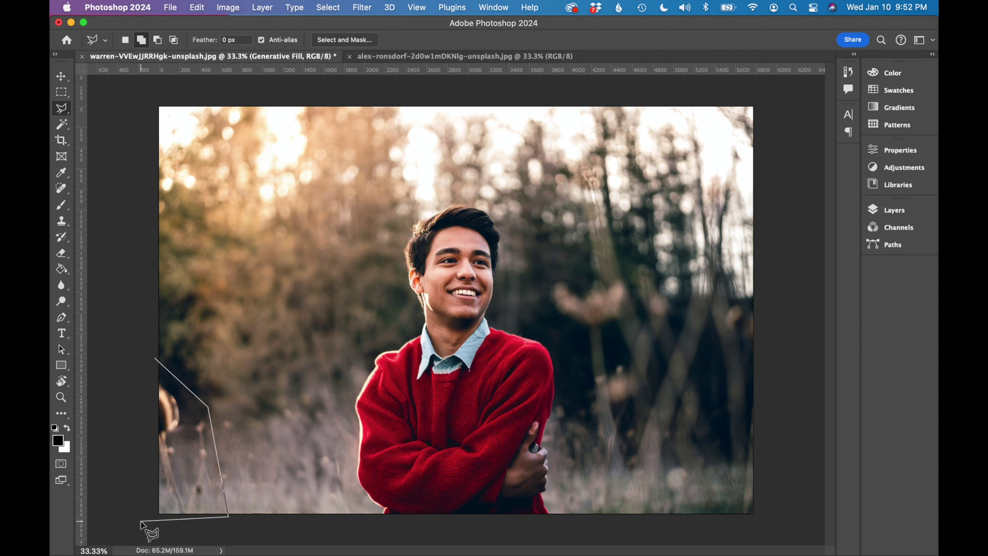
pyautogui.click(156, 357)
pyautogui.click(894, 214)
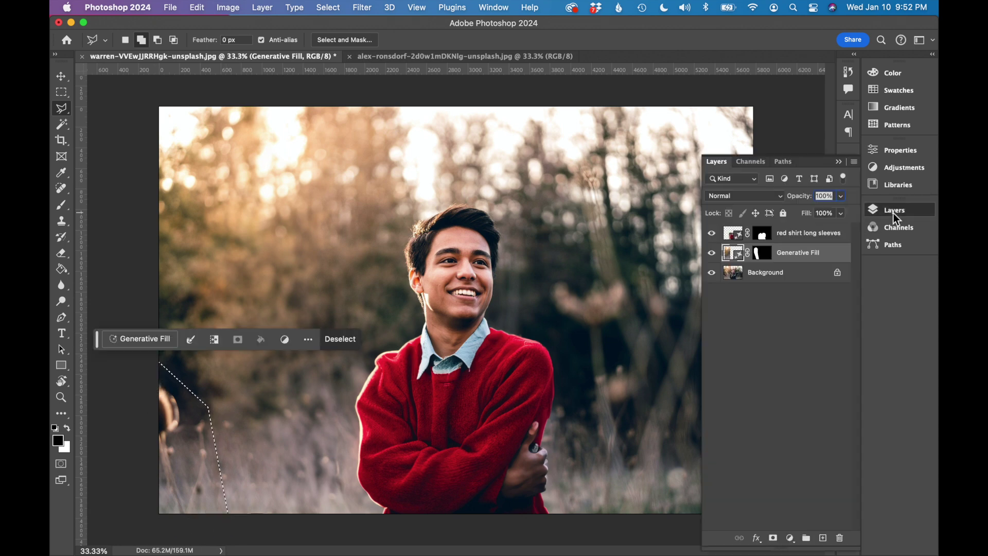
pyautogui.click(797, 275)
pyautogui.click(839, 162)
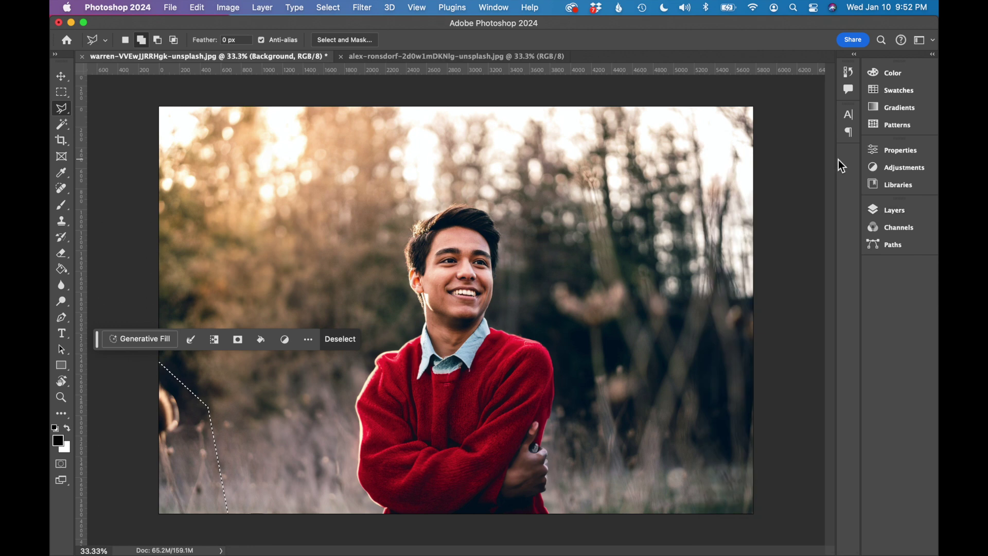
# - Erase the plant with a promptless Generative Fill, then switch to the alex-ronsdorf photo
pyautogui.click(157, 337)
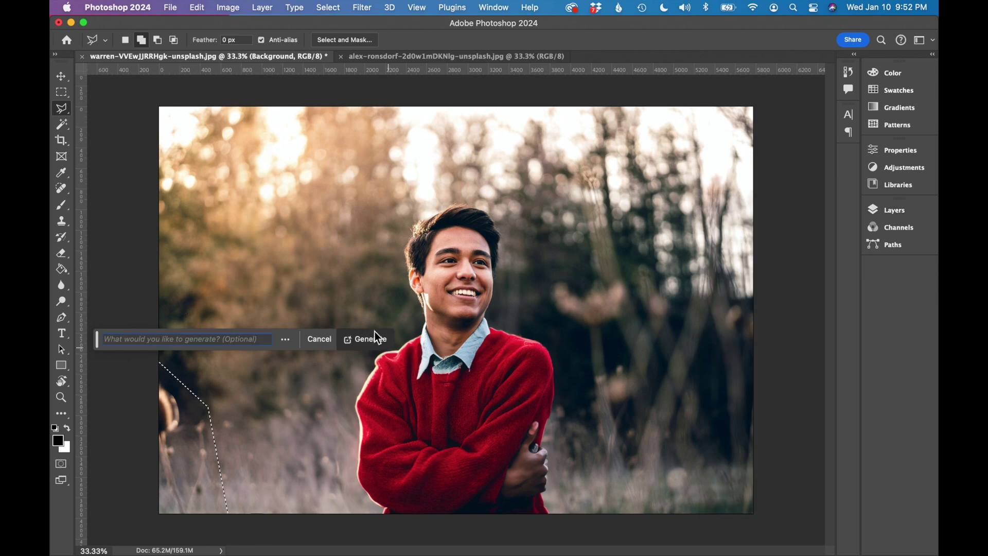
pyautogui.click(370, 346)
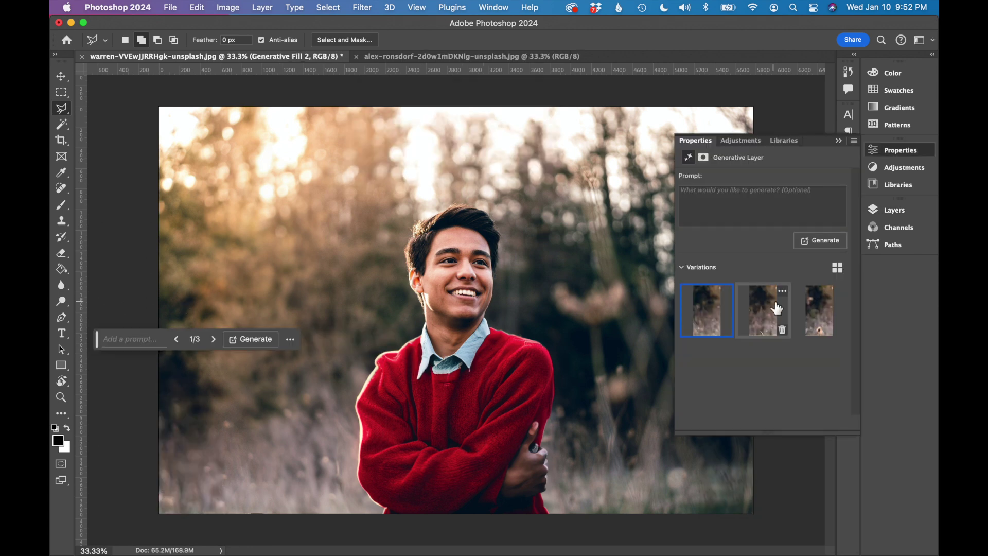
pyautogui.click(840, 143)
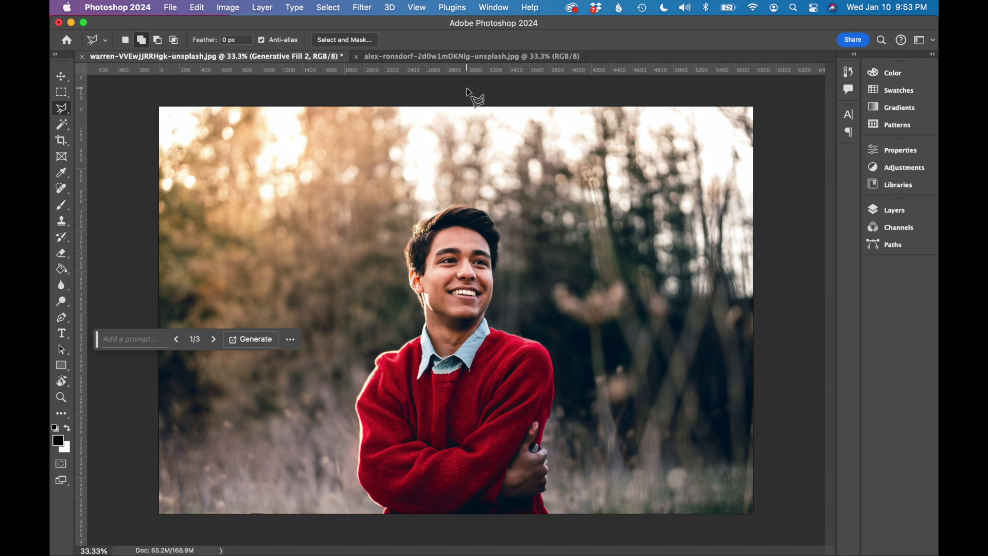
pyautogui.click(467, 57)
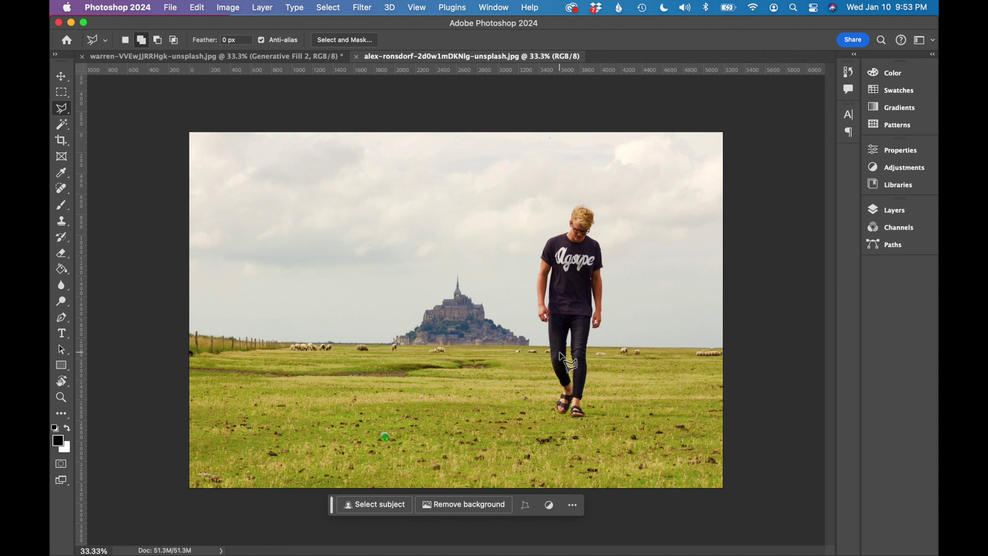
# - Lasso the castle on the horizon, from the man's leg up through the sky
pyautogui.click(537, 359)
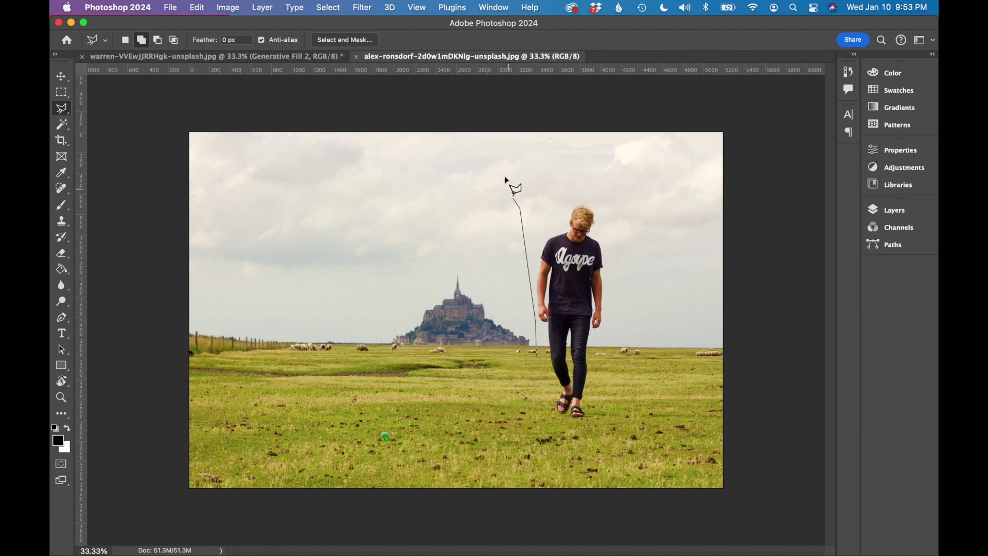
pyautogui.click(521, 209)
pyautogui.click(475, 153)
pyautogui.click(419, 181)
pyautogui.click(384, 280)
pyautogui.click(383, 353)
pyautogui.click(411, 354)
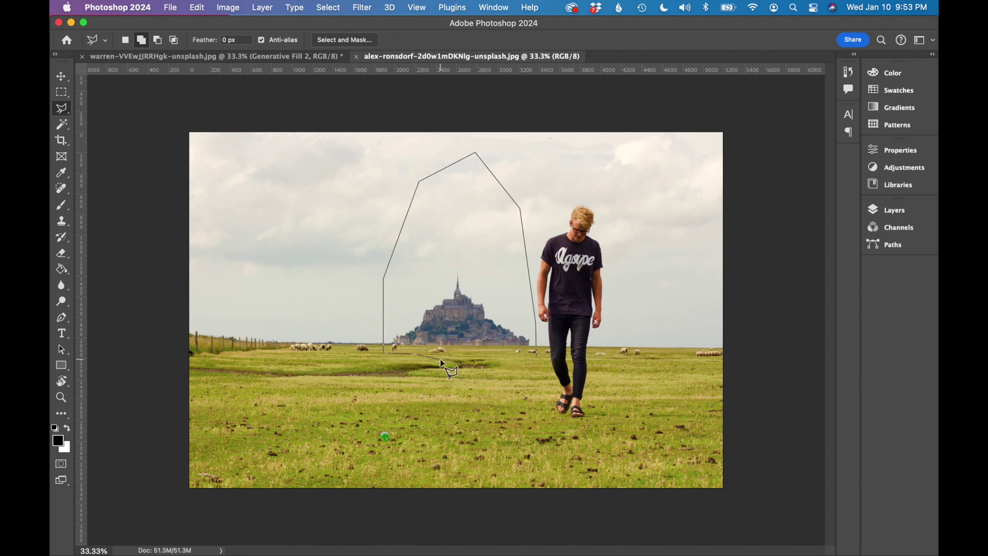
pyautogui.click(445, 358)
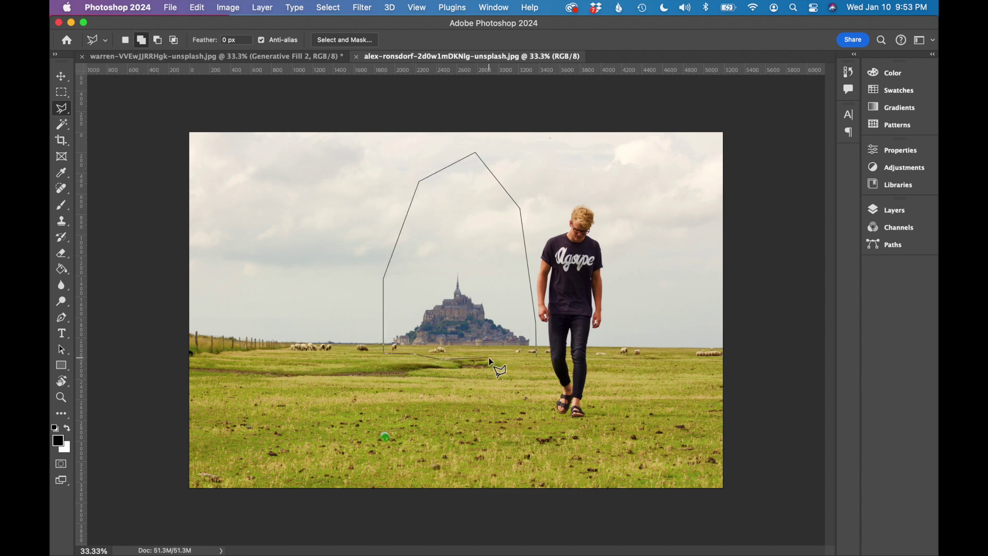
pyautogui.click(537, 355)
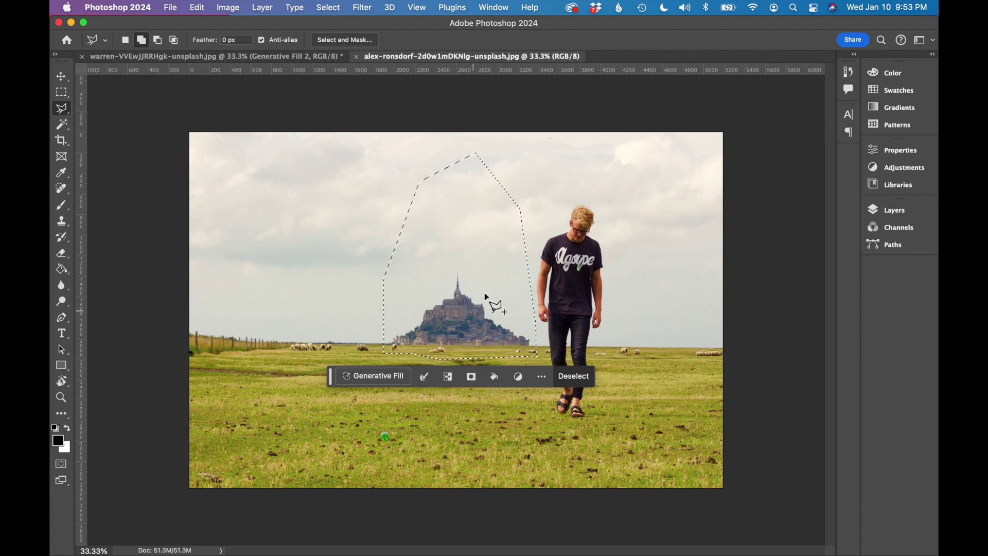
# - Generative Fill the selection with 'skyscraper building structure' and keep variation 2
pyautogui.click(360, 375)
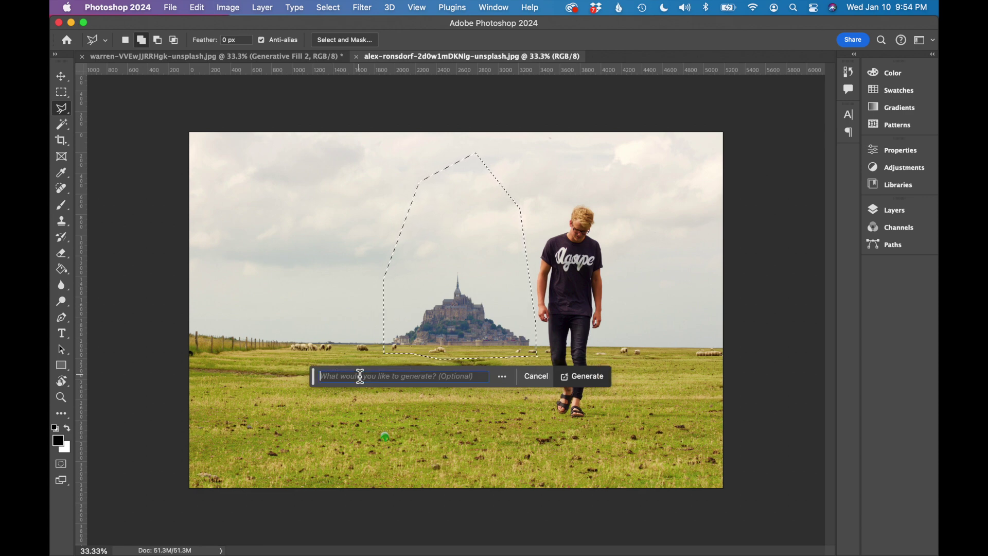
pyautogui.write('s')
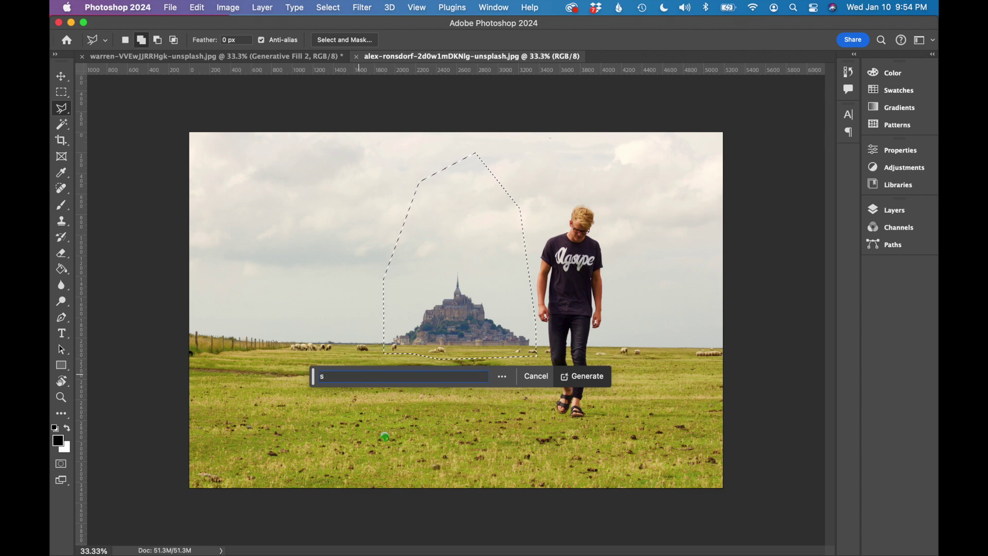
pyautogui.write('kyscraper building ')
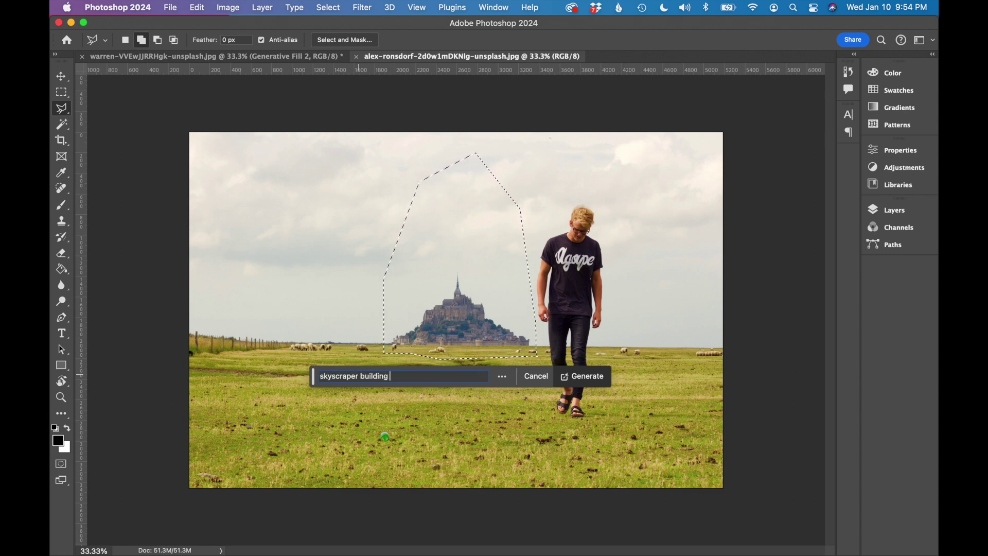
pyautogui.write('structure')
pyautogui.click(579, 379)
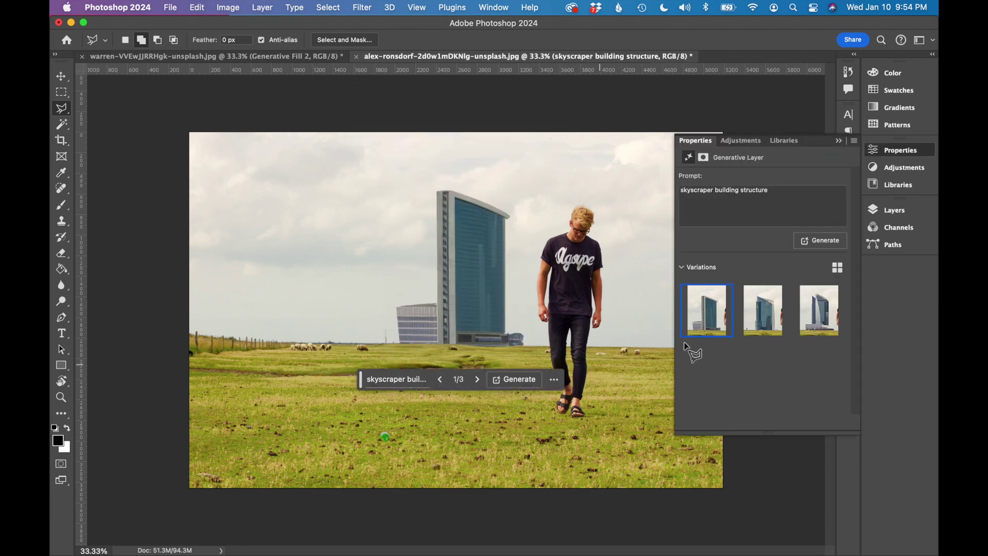
pyautogui.click(772, 324)
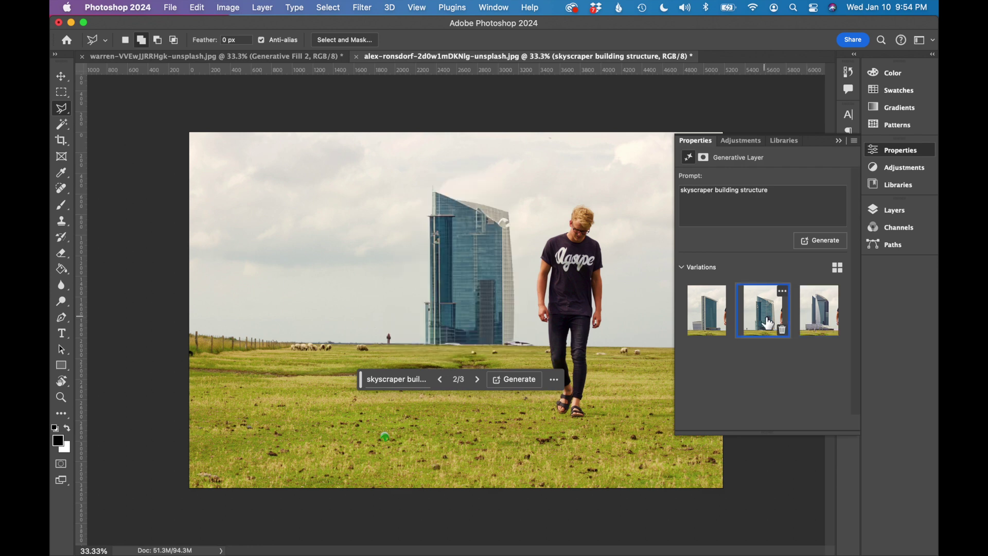
# - Make the Background layer active and lasso around the walking man
pyautogui.click(905, 210)
pyautogui.click(786, 262)
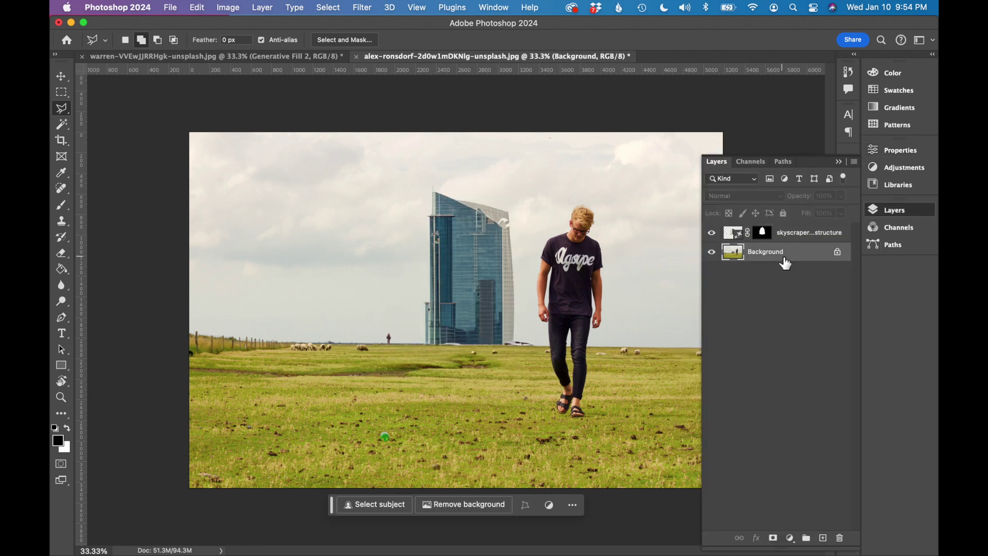
pyautogui.click(615, 261)
pyautogui.click(590, 187)
pyautogui.click(553, 426)
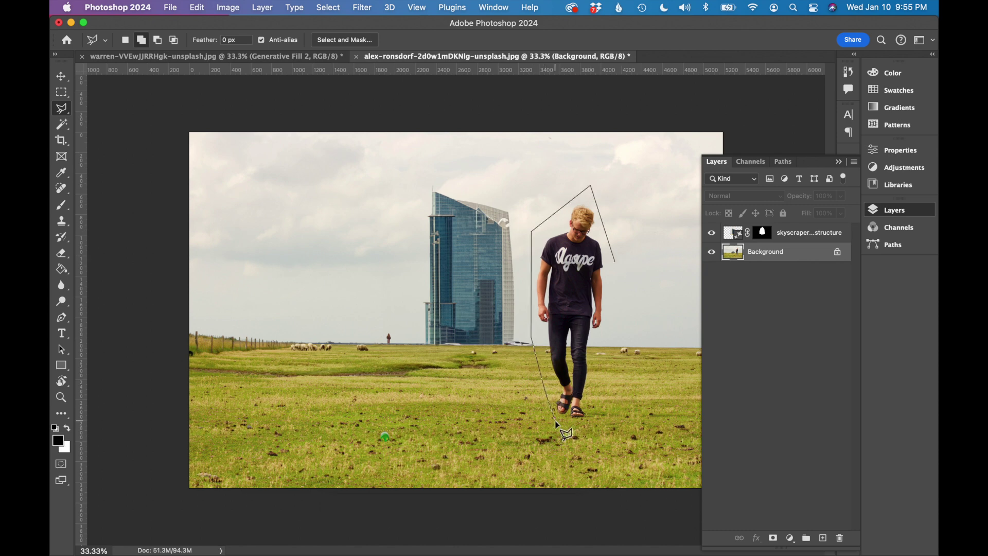
pyautogui.click(589, 426)
pyautogui.click(615, 261)
# - Fill the man's area with a promptless Generative Fill, keeping the first variation
pyautogui.click(502, 443)
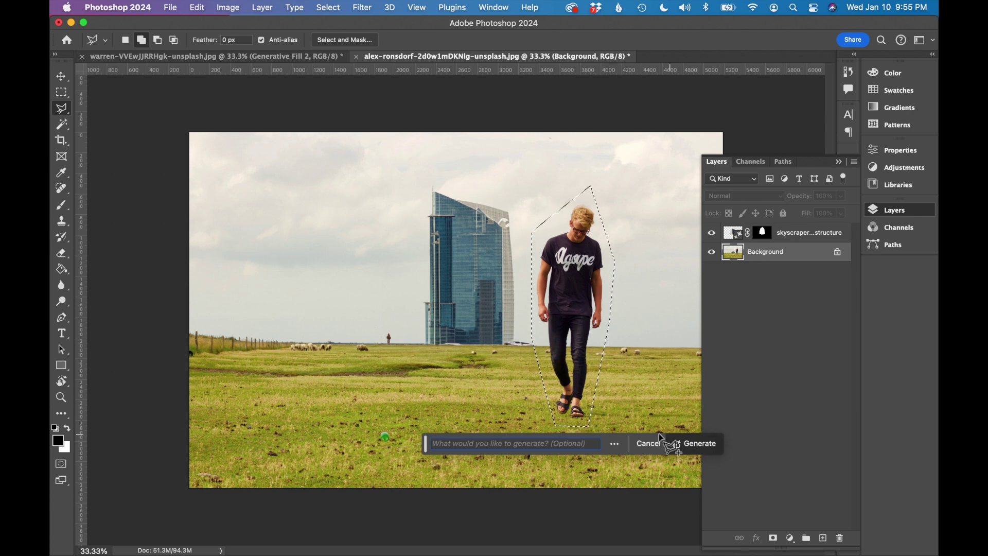
pyautogui.click(692, 445)
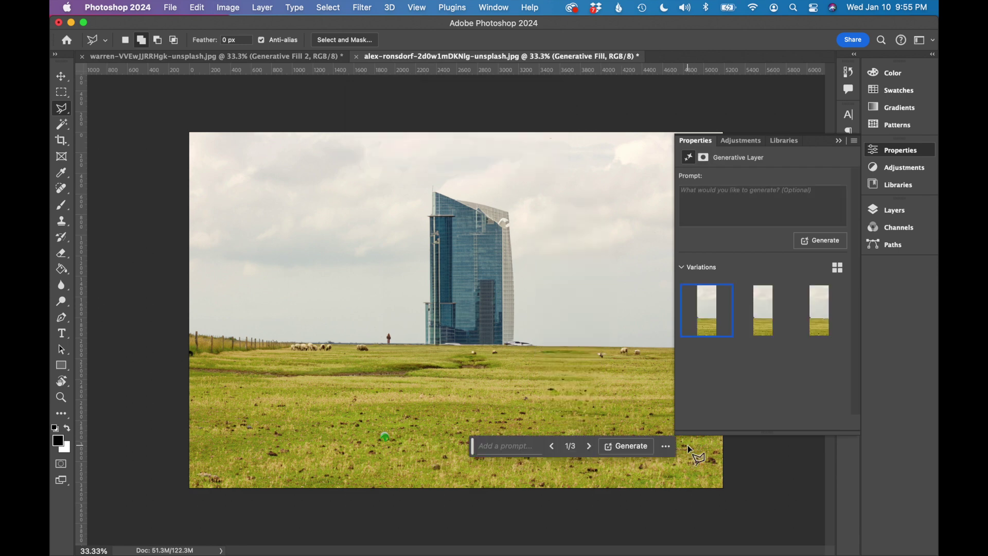
pyautogui.click(765, 322)
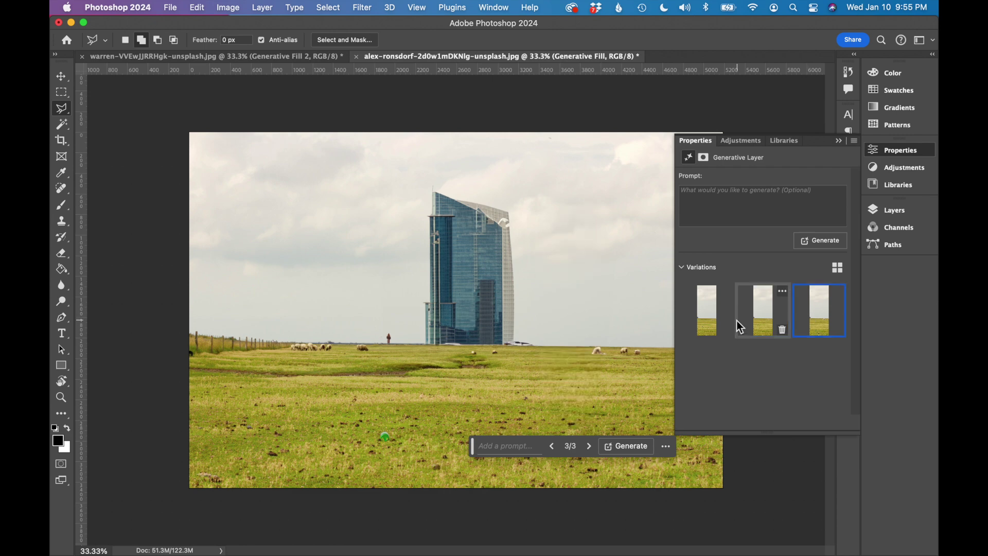
pyautogui.click(711, 316)
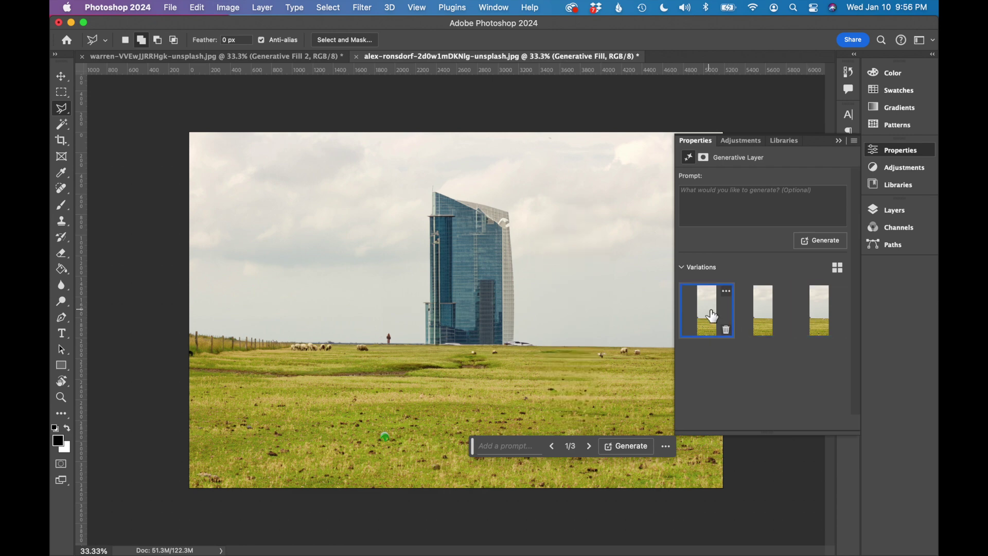
pyautogui.click(903, 210)
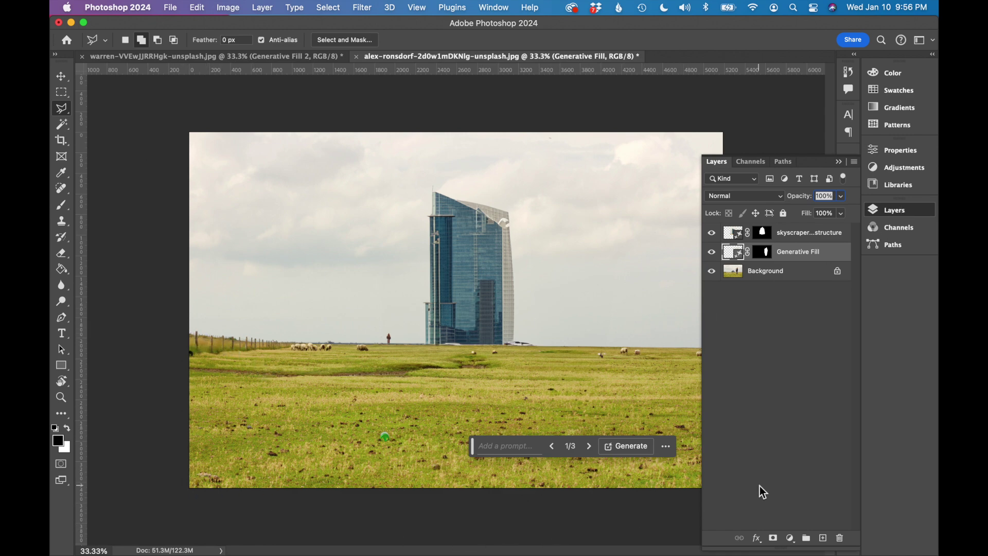
# - On the Background layer, lasso the whole grassy field below the horizon
pyautogui.click(765, 280)
pyautogui.click(183, 330)
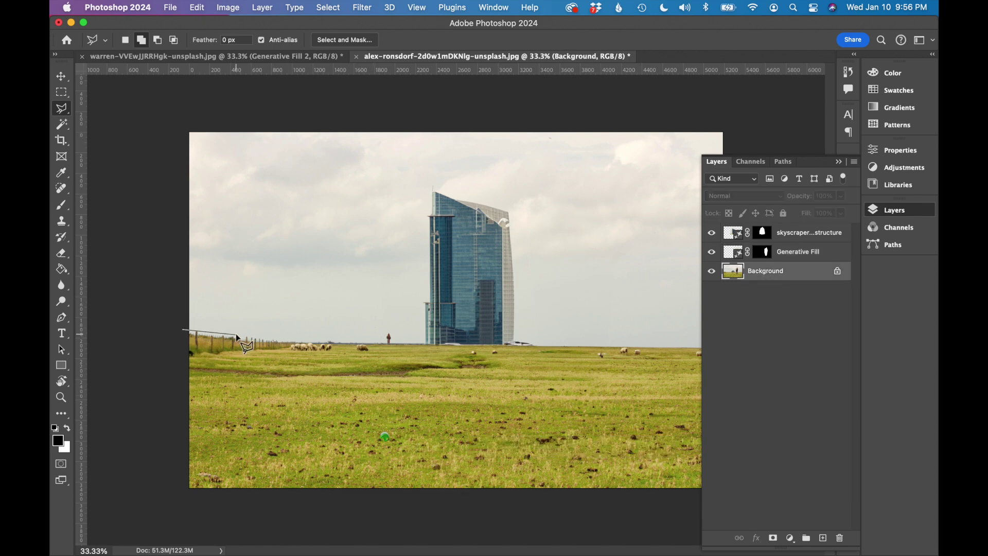
pyautogui.click(427, 343)
pyautogui.click(704, 346)
pyautogui.click(705, 496)
pyautogui.doubleClick(324, 514)
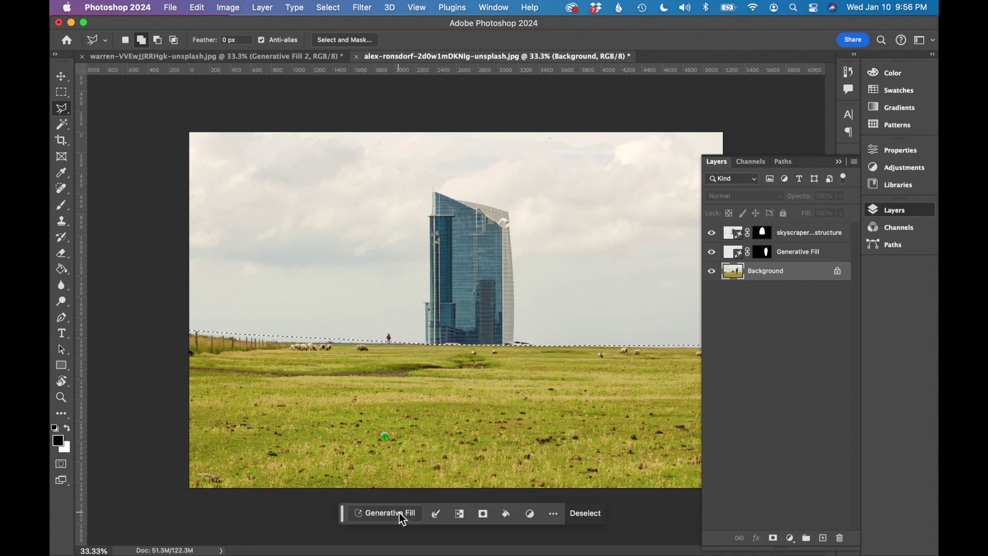
# - Generative Fill the field with 'field of yellow flowers' and keep variation 2
pyautogui.click(403, 515)
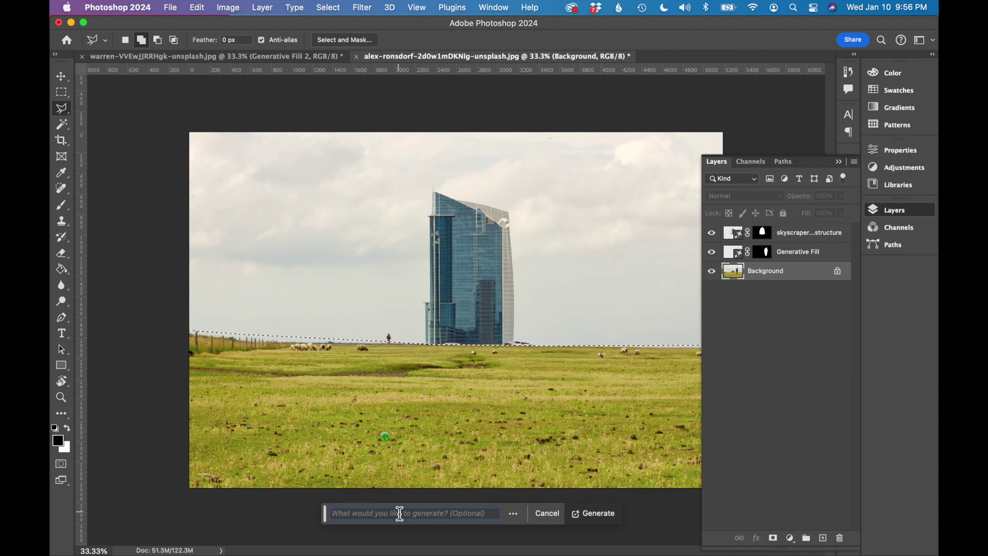
pyautogui.write('f')
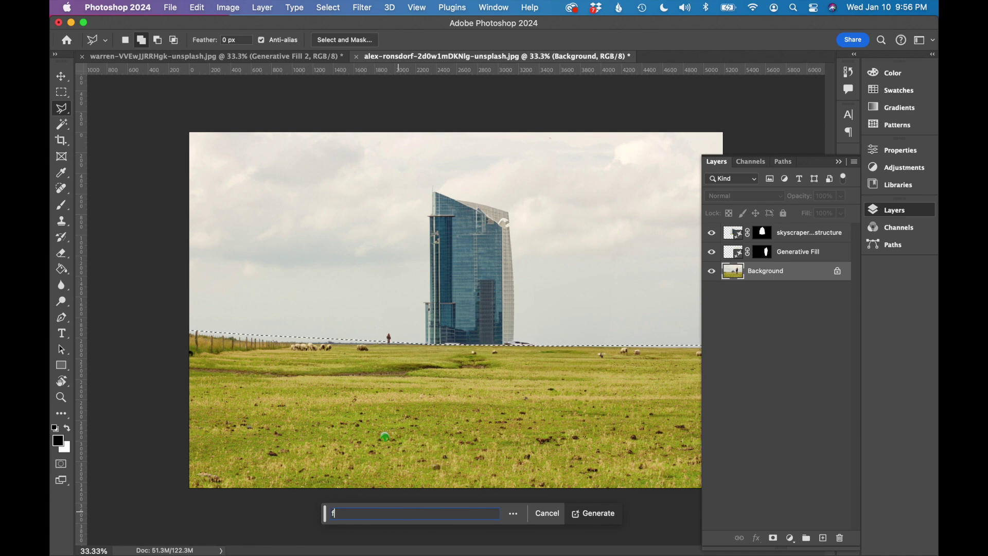
pyautogui.write('ield of yellow')
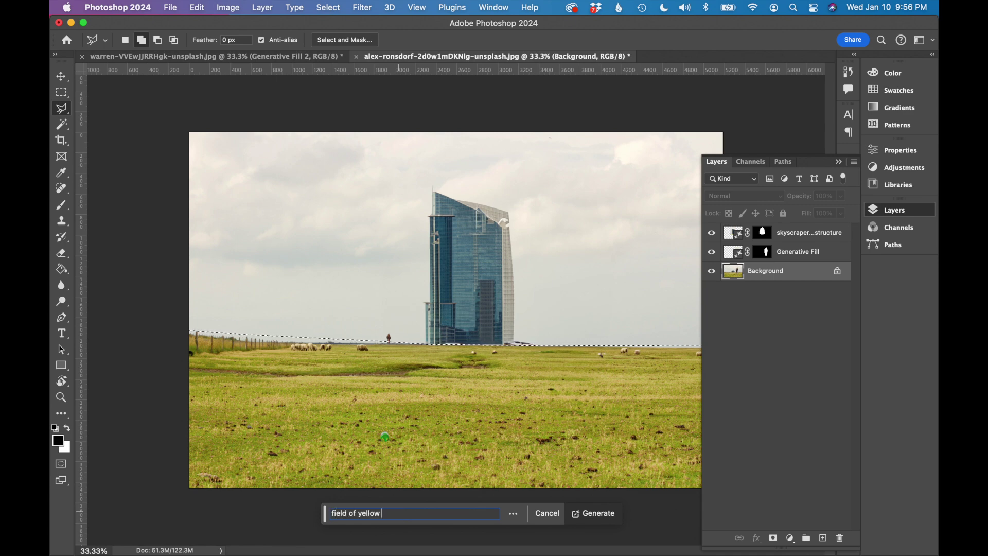
pyautogui.write(' fl...')
pyautogui.click(592, 514)
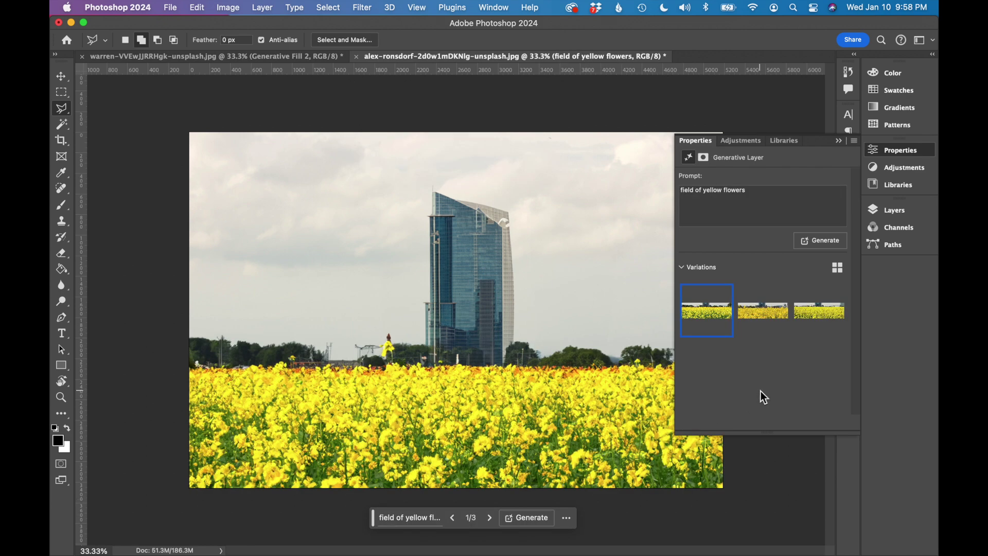
pyautogui.moveTo(770, 324)
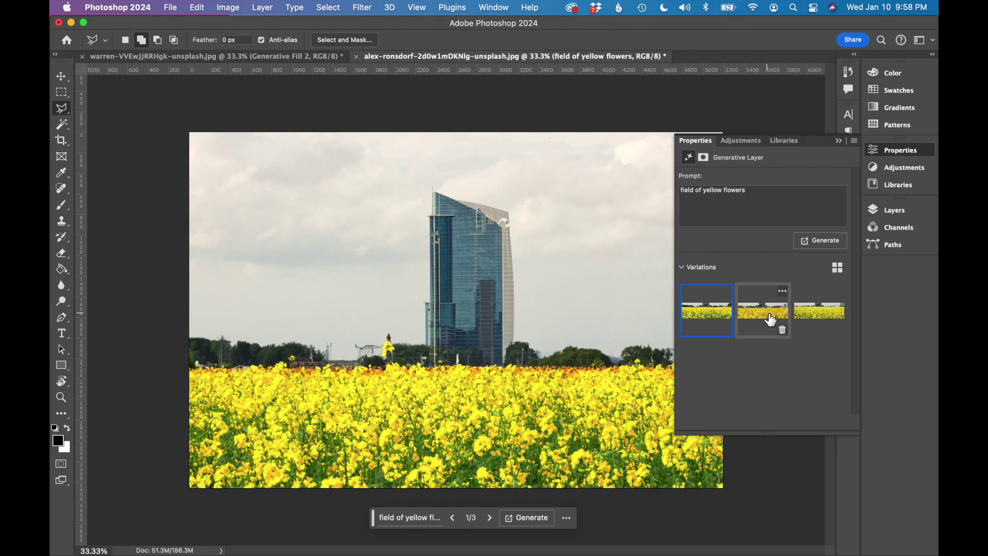
pyautogui.click(771, 320)
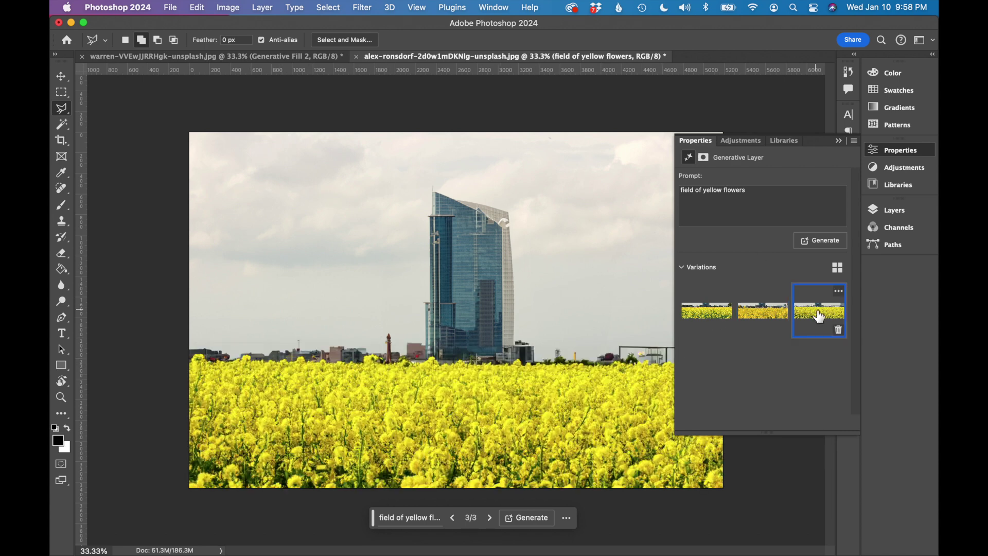
pyautogui.moveTo(764, 315)
pyautogui.click(896, 211)
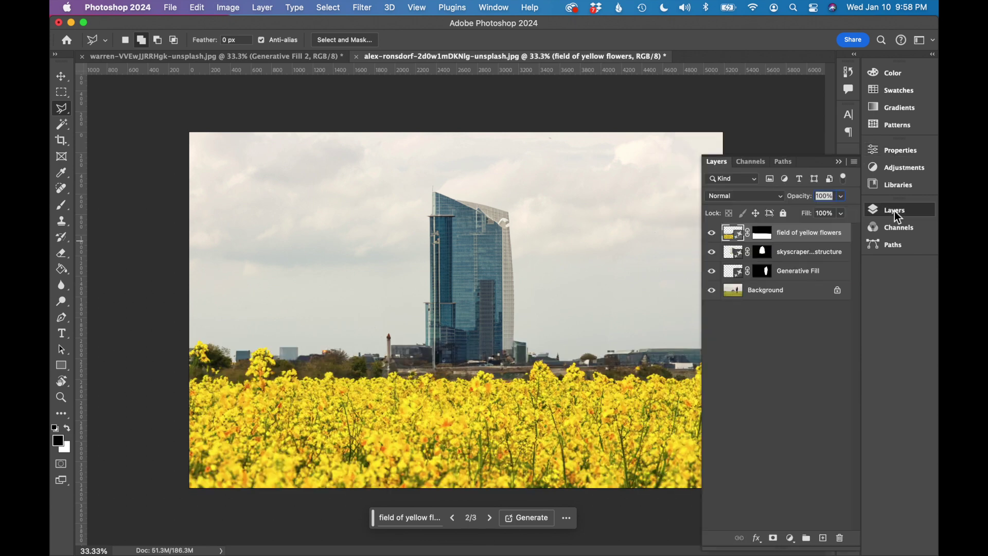
pyautogui.click(712, 234)
pyautogui.click(712, 252)
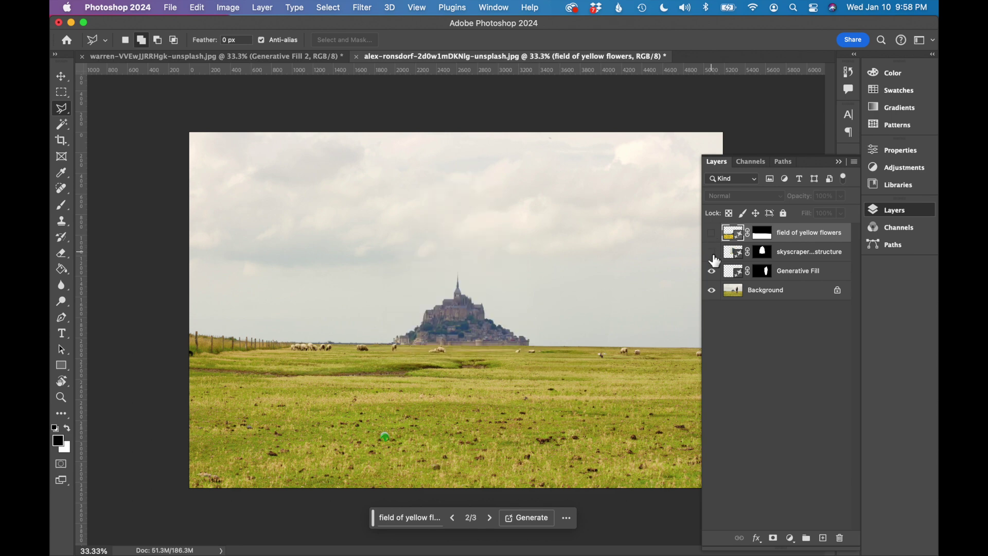
pyautogui.click(713, 272)
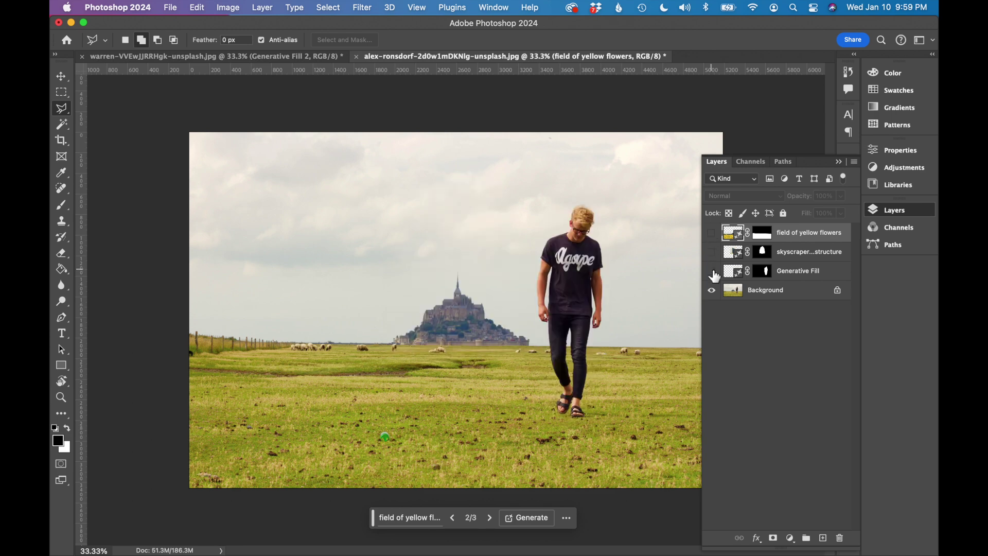
pyautogui.click(714, 273)
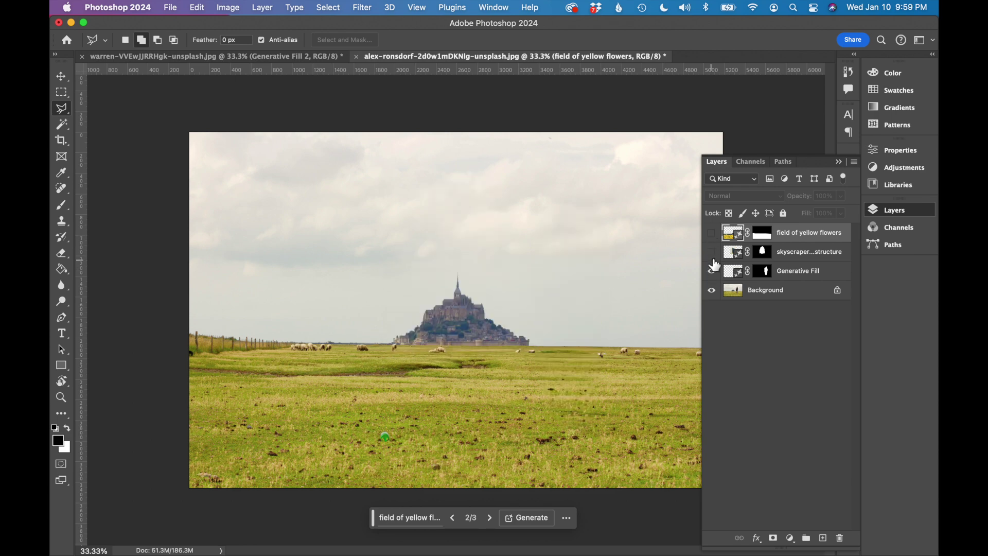
pyautogui.click(713, 253)
pyautogui.click(713, 234)
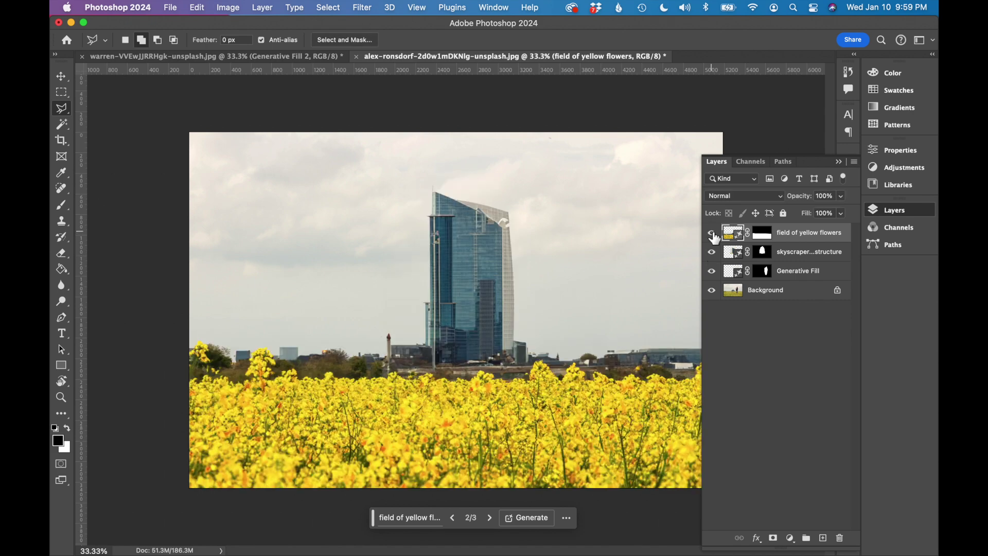